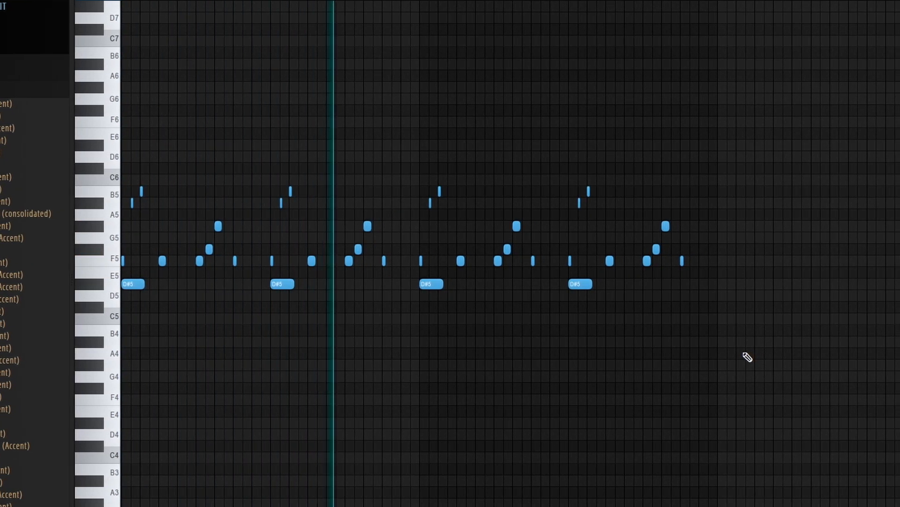
Play back the Kontakt 8 melody in the piano roll and look over its notes
{"action": "key", "text": "space"}
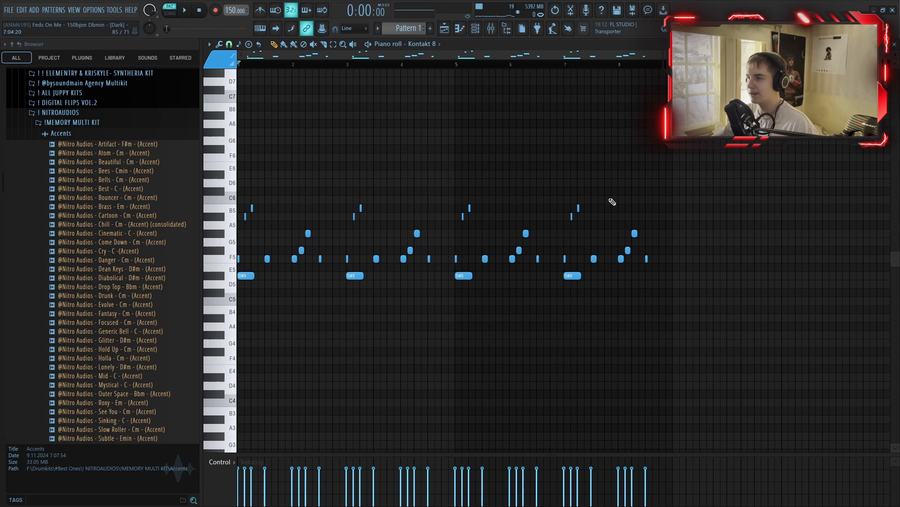
{"action": "key", "text": "ctrl+d"}
{"action": "scroll", "coordinate": [301, 296], "scroll_direction": "up", "scroll_amount": 1}
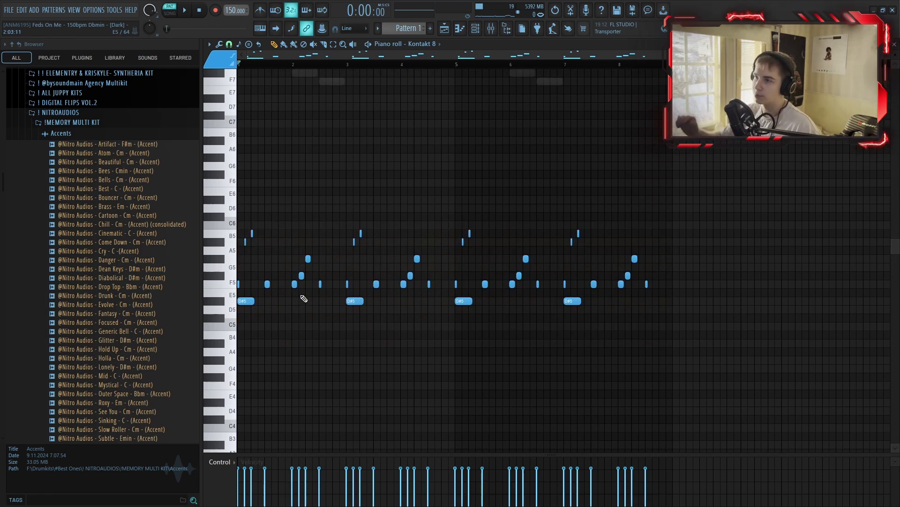
{"action": "scroll", "coordinate": [327, 297], "scroll_direction": "down", "scroll_amount": 2}
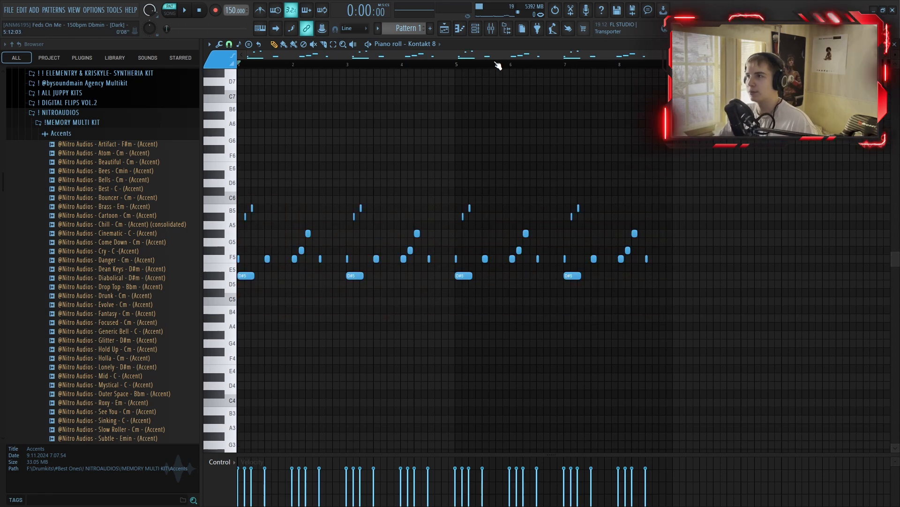
Show the mixer and open the Backmask effect loaded on Insert 1
{"action": "left_click", "coordinate": [481, 33]}
{"action": "left_click", "coordinate": [486, 32]}
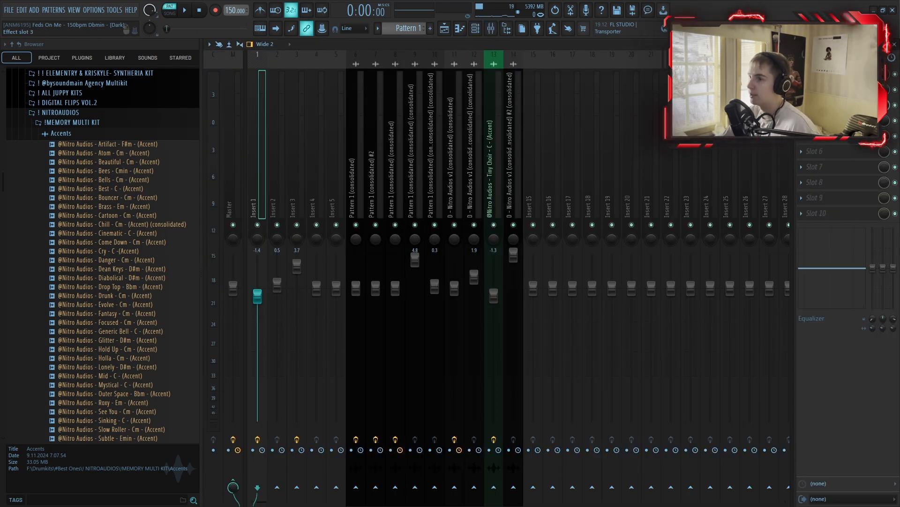
{"action": "left_click", "coordinate": [828, 105]}
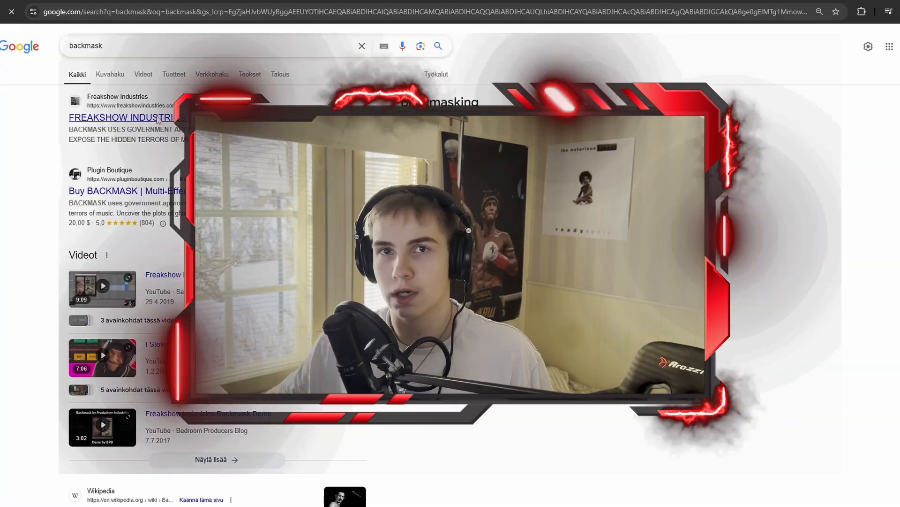
In the browser, open the Freakshow Industries Backmask page from the search results and proceed to its Steal page
{"action": "left_click", "coordinate": [157, 118]}
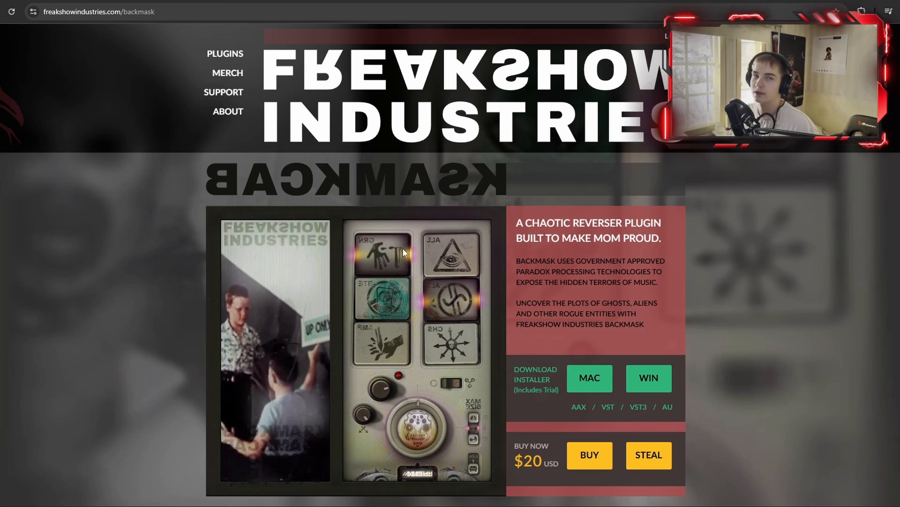
{"action": "scroll", "coordinate": [705, 353], "scroll_direction": "down", "scroll_amount": 1}
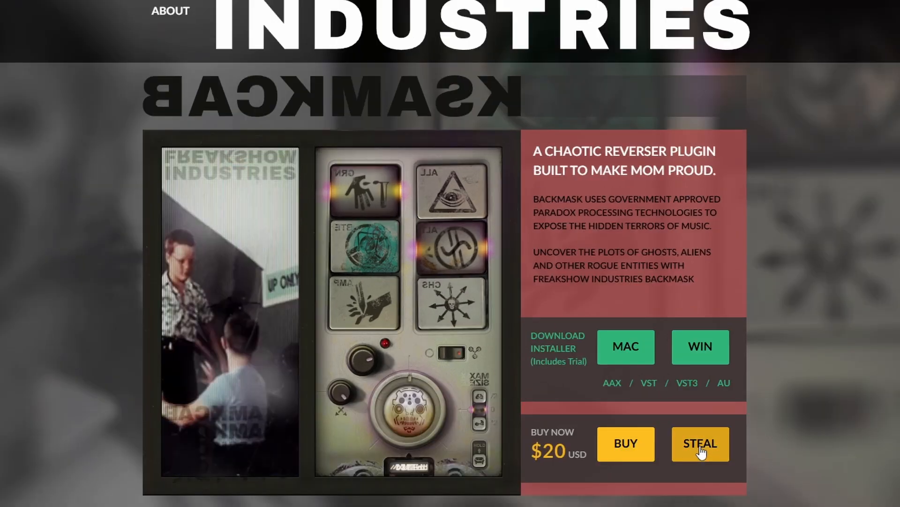
{"action": "left_click", "coordinate": [701, 446]}
{"action": "scroll", "coordinate": [554, 244], "scroll_direction": "down", "scroll_amount": 3}
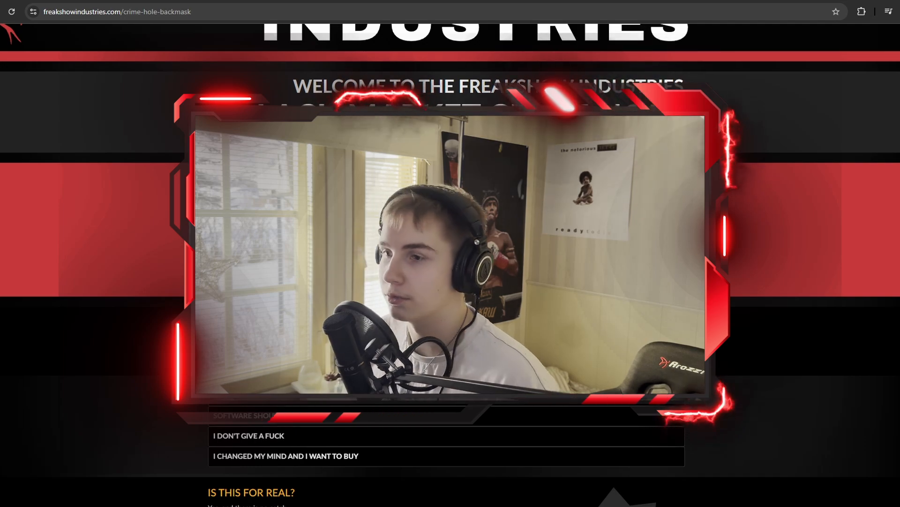
{"action": "scroll", "coordinate": [450, 262], "scroll_direction": "up", "scroll_amount": 3}
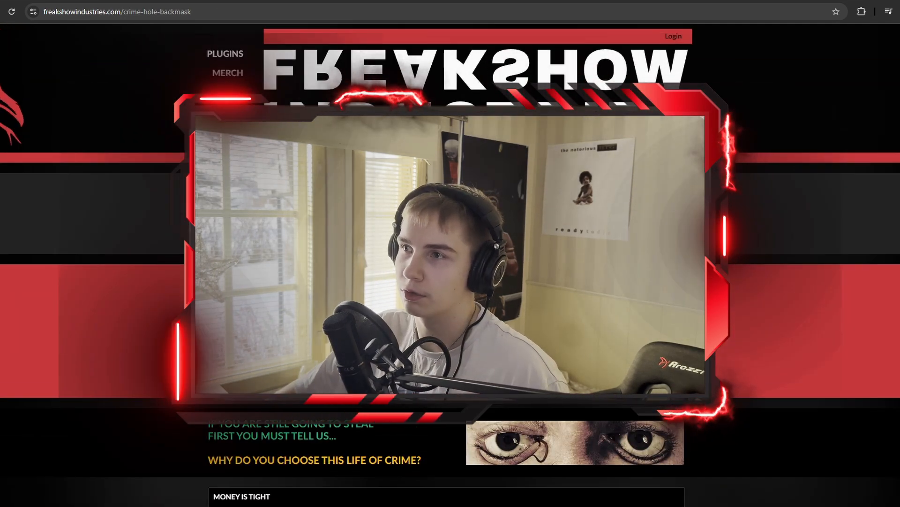
{"action": "scroll", "coordinate": [450, 263], "scroll_direction": "down", "scroll_amount": 3}
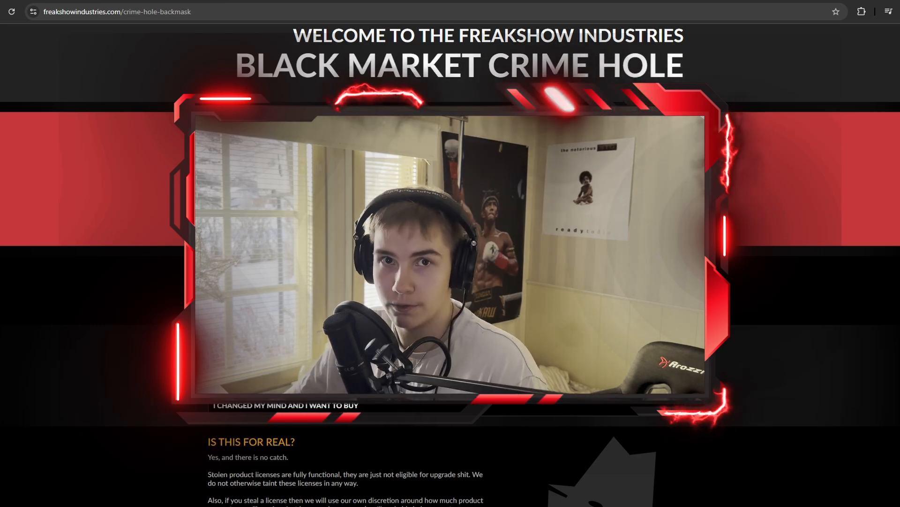
{"action": "scroll", "coordinate": [306, 293], "scroll_direction": "down", "scroll_amount": 2}
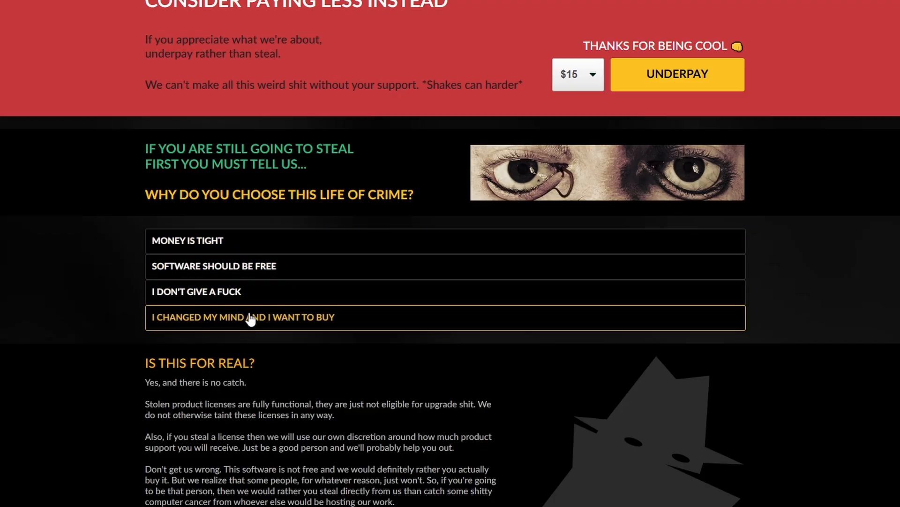
Give "Money is tight" as the reason for stealing and continue to the register or login page for the license
{"action": "left_click", "coordinate": [257, 241]}
{"action": "scroll", "coordinate": [274, 242], "scroll_direction": "down", "scroll_amount": 3}
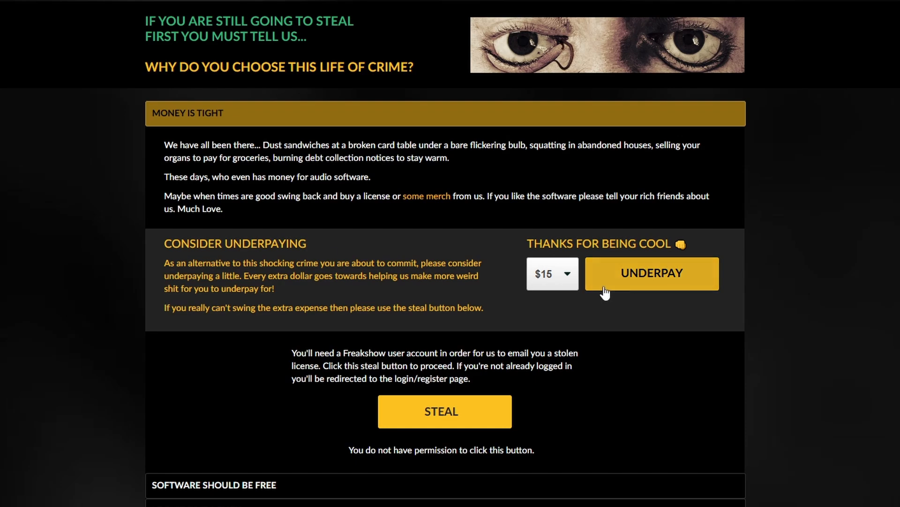
{"action": "left_click", "coordinate": [432, 422]}
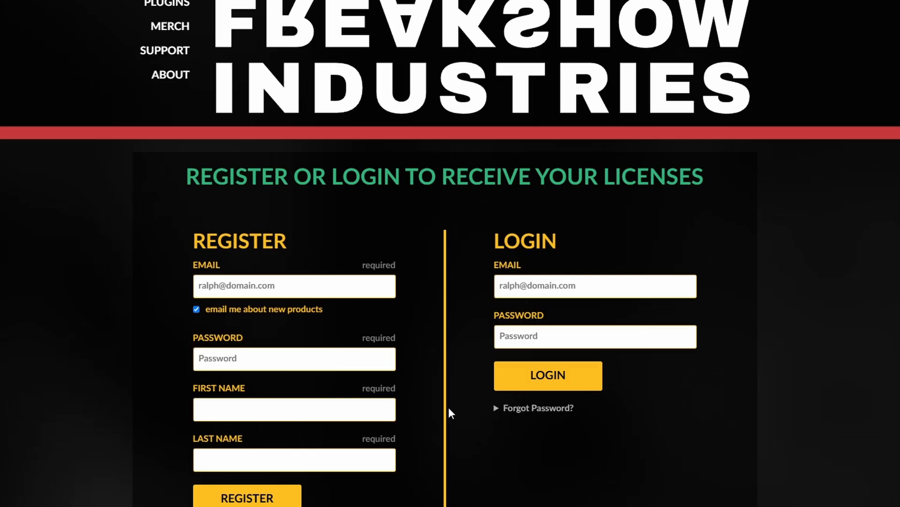
{"action": "scroll", "coordinate": [450, 413], "scroll_direction": "down", "scroll_amount": 4}
{"action": "scroll", "coordinate": [453, 211], "scroll_direction": "up", "scroll_amount": 3}
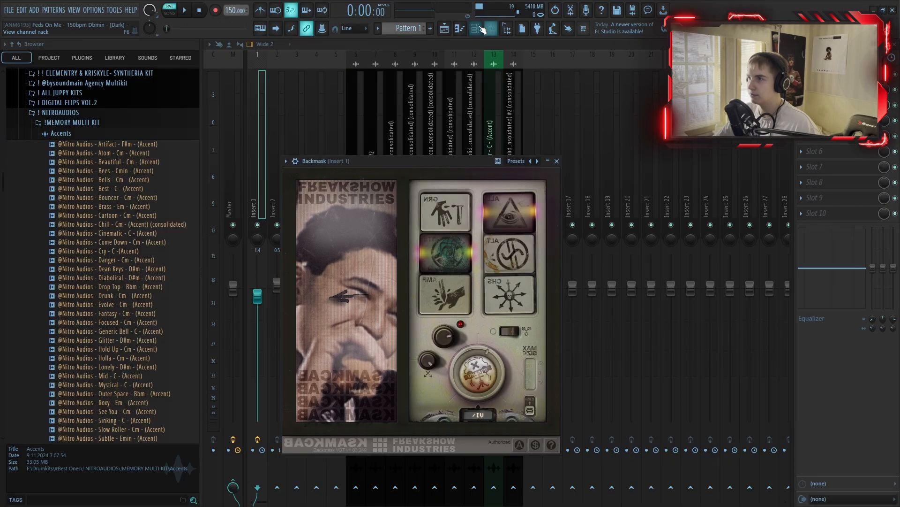
Back in FL Studio, show the playlist and play the Pattern 1 clip on Track 2
{"action": "left_click", "coordinate": [446, 29]}
{"action": "scroll", "coordinate": [342, 123], "scroll_direction": "up", "scroll_amount": 5}
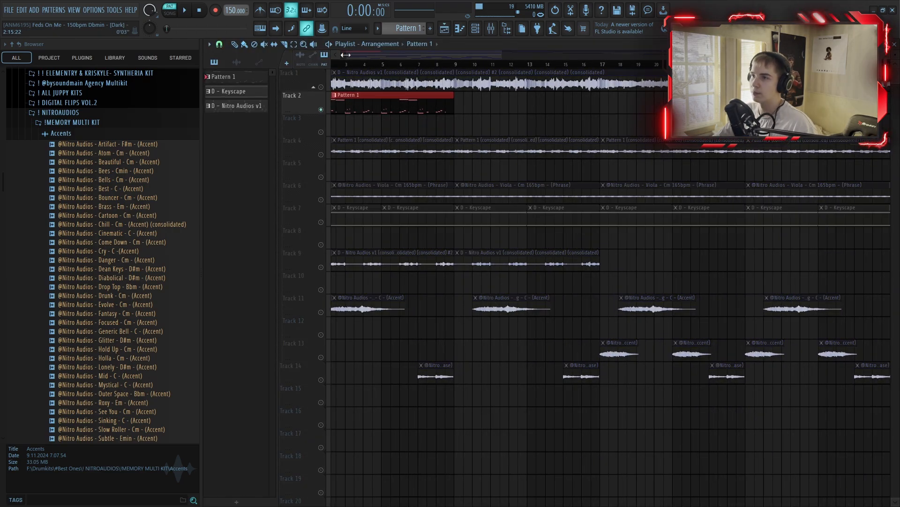
{"action": "key", "text": "space"}
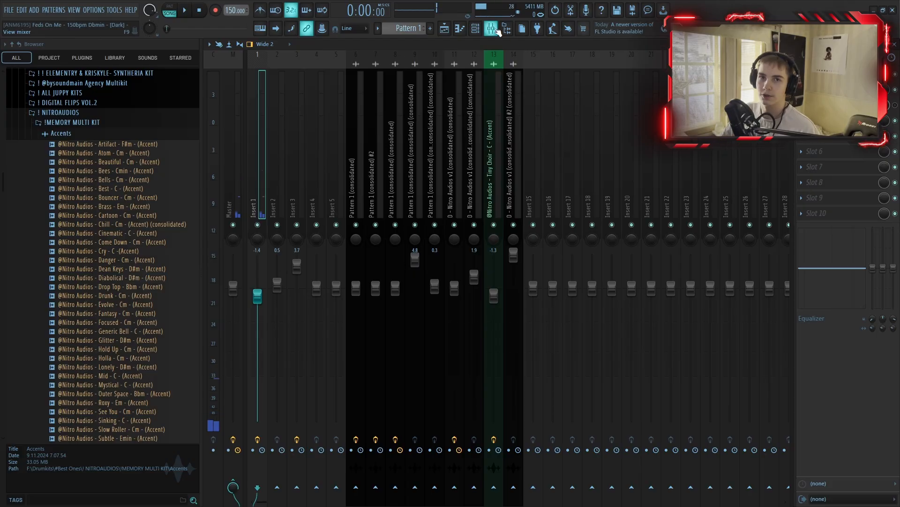
{"action": "key", "text": "space"}
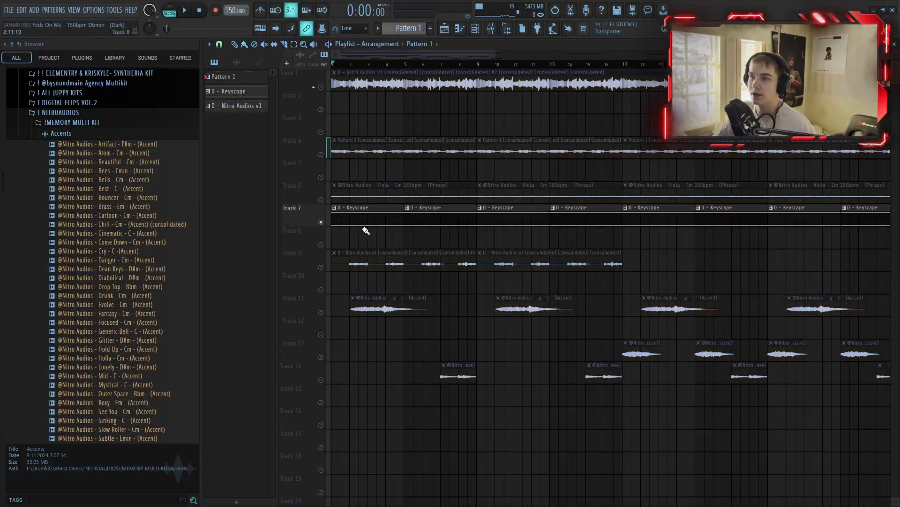
Open the Keyscape pattern from Track 7 in the piano roll and play it
{"action": "double_click", "coordinate": [365, 228]}
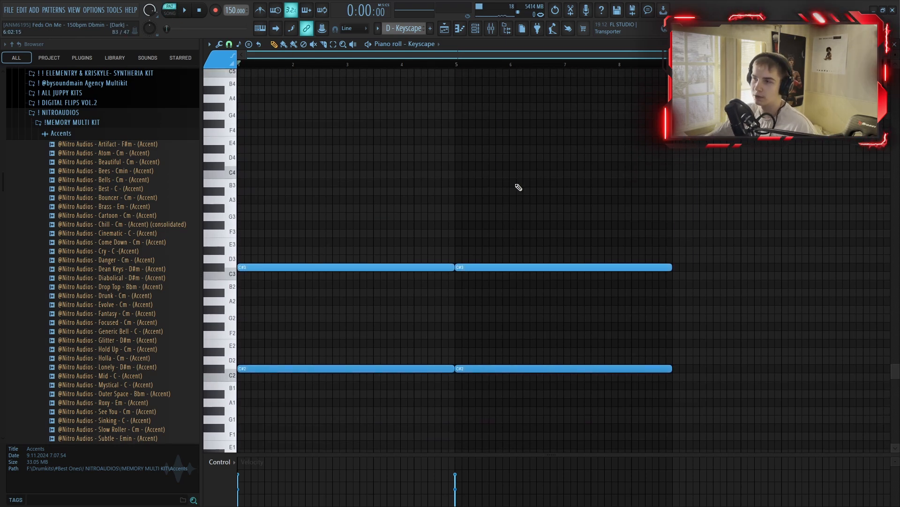
{"action": "key", "text": "space"}
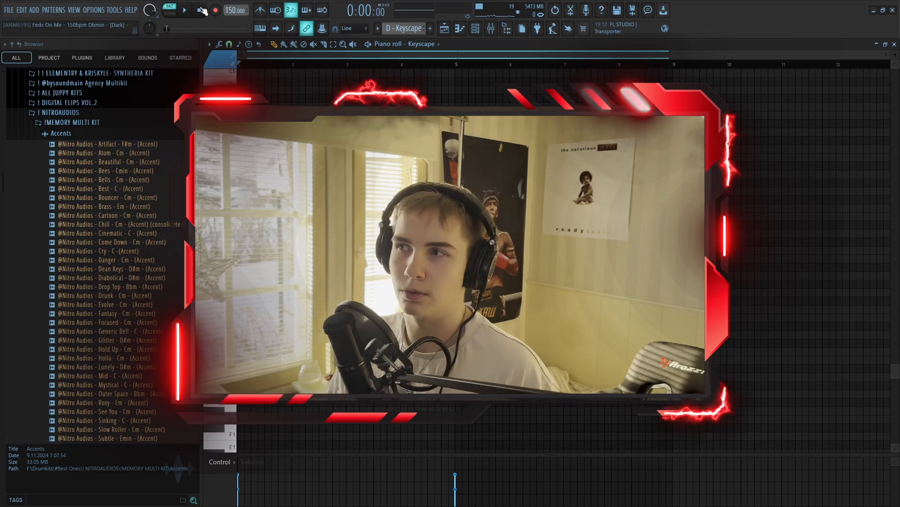
Return to the playlist and solo the Viola phrase on Track 6
{"action": "key", "text": "F5"}
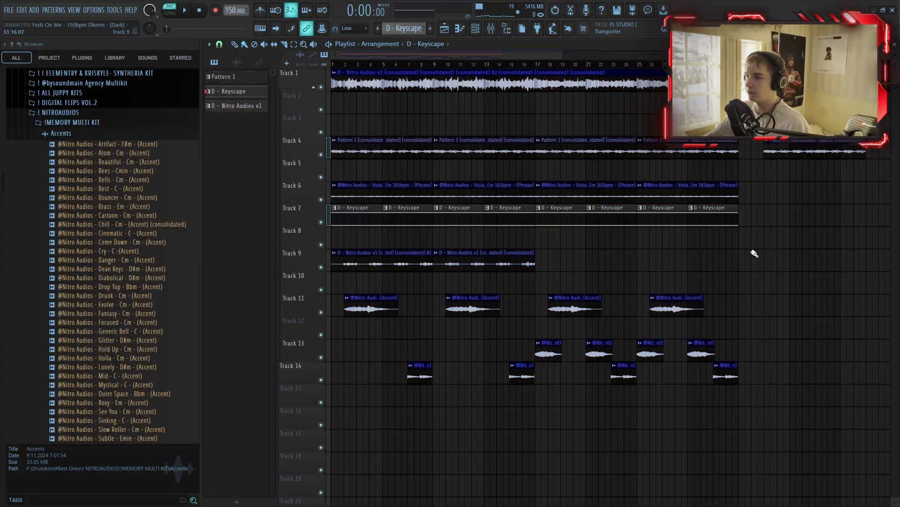
{"action": "key", "text": "ctrl+d"}
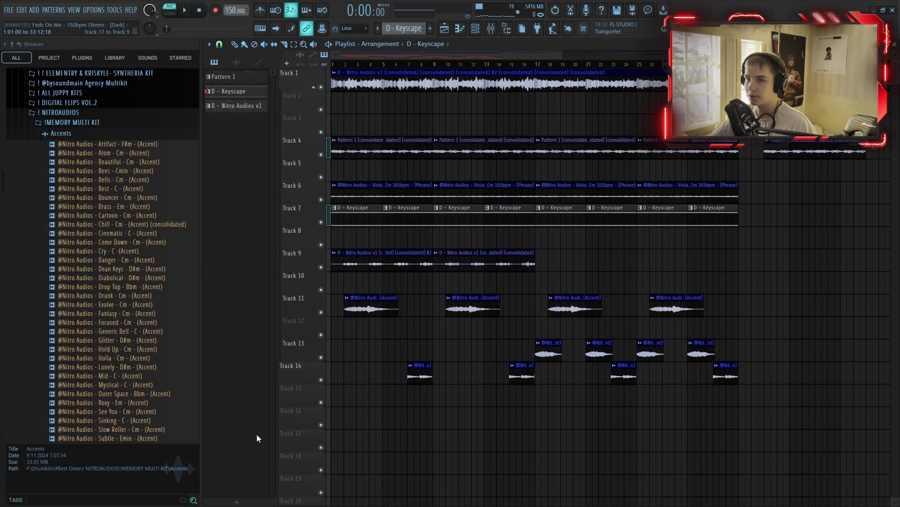
{"action": "right_click", "coordinate": [323, 198]}
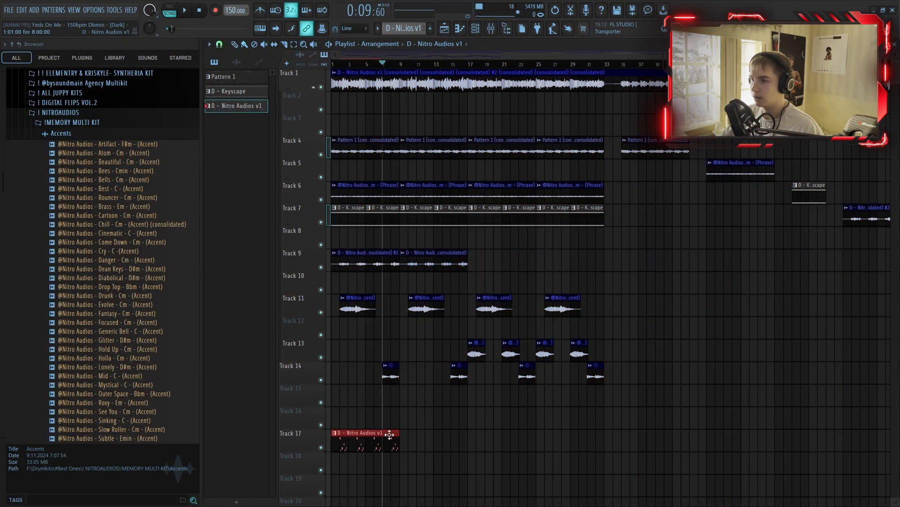
Open the Nitro Audios v1 pattern from Track 17 in the piano roll and play its notes
{"action": "double_click", "coordinate": [390, 435]}
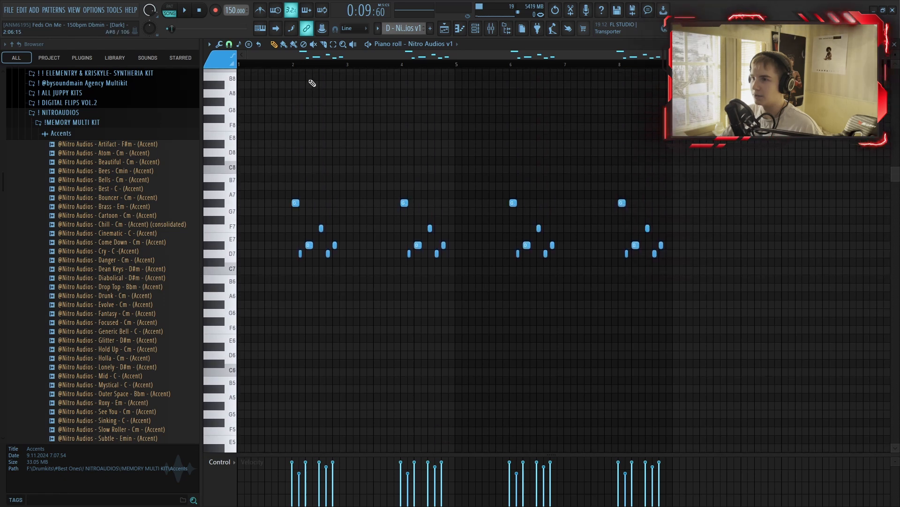
{"action": "key", "text": "space"}
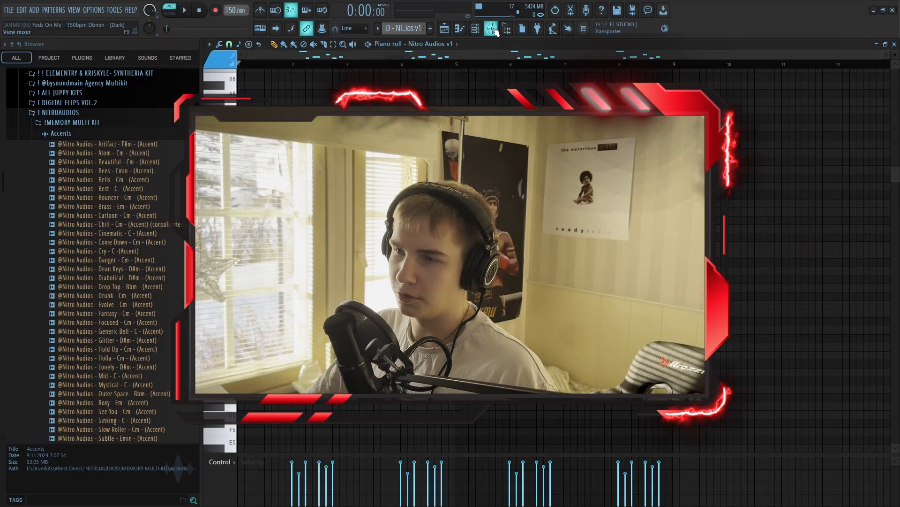
Inspect the effects on mixer Insert 3 and reposition the Nitro Audios v1 instrument window
{"action": "left_click", "coordinate": [495, 31]}
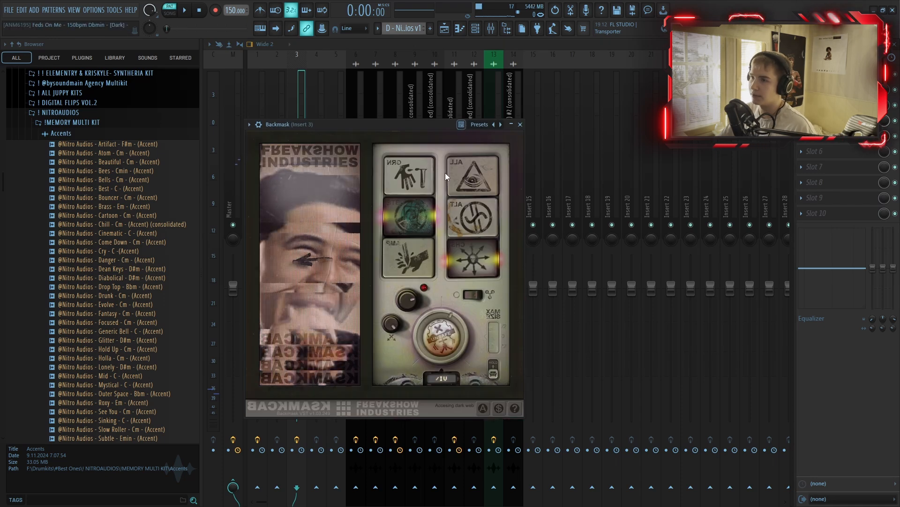
{"action": "left_click", "coordinate": [831, 145]}
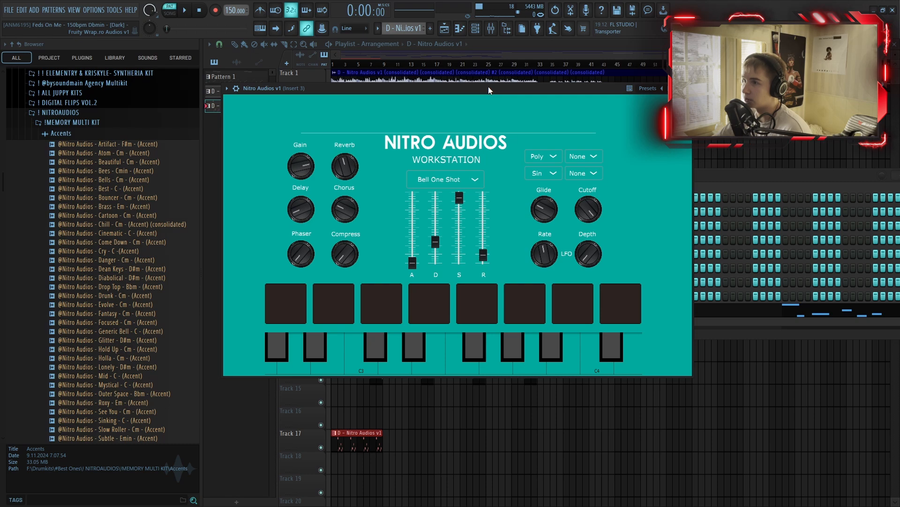
{"action": "left_click_drag", "start_coordinate": [486, 91], "coordinate": [517, 75]}
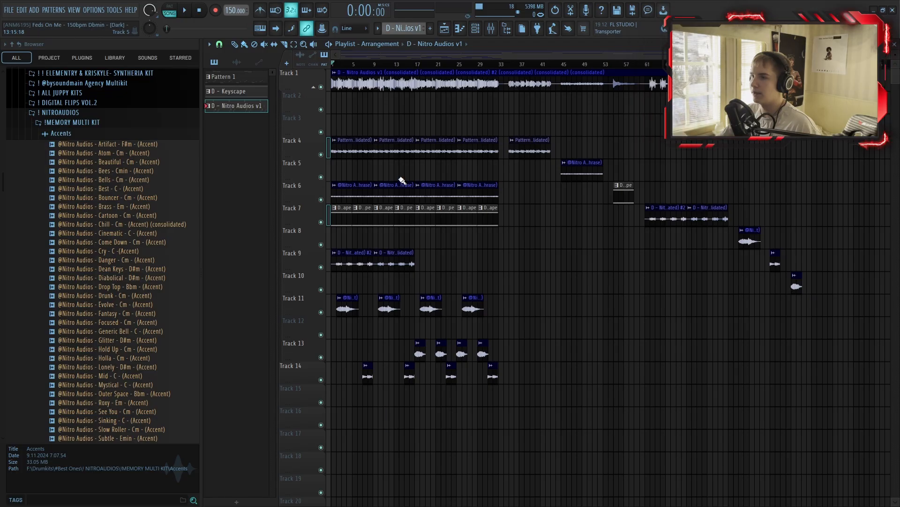
{"action": "left_click_drag", "start_coordinate": [402, 142], "coordinate": [251, 441]}
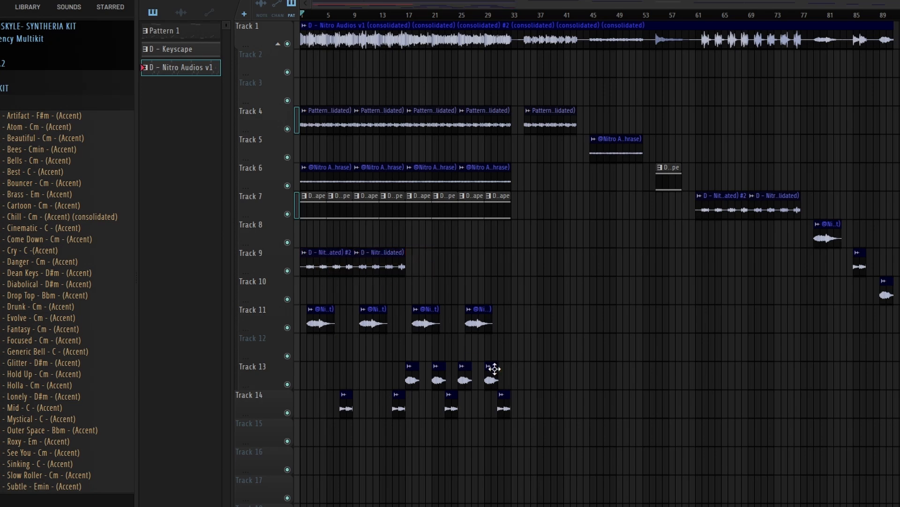
{"action": "scroll", "coordinate": [404, 435], "scroll_direction": "up", "scroll_amount": 5}
{"action": "left_click_drag", "start_coordinate": [414, 393], "coordinate": [408, 355]}
{"action": "left_click", "coordinate": [416, 353], "text": "ctrl"}
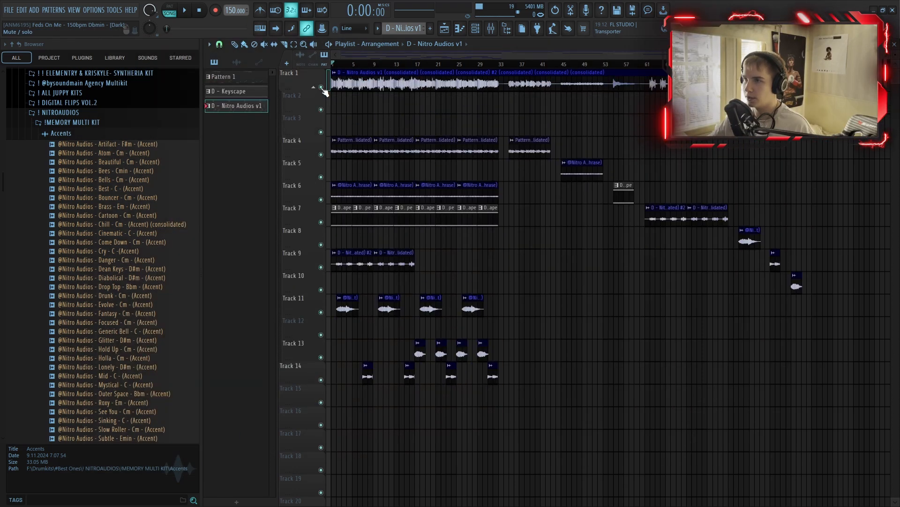
Solo the consolidated audio on Track 1 and play it
{"action": "right_click", "coordinate": [322, 87]}
{"action": "key", "text": "space"}
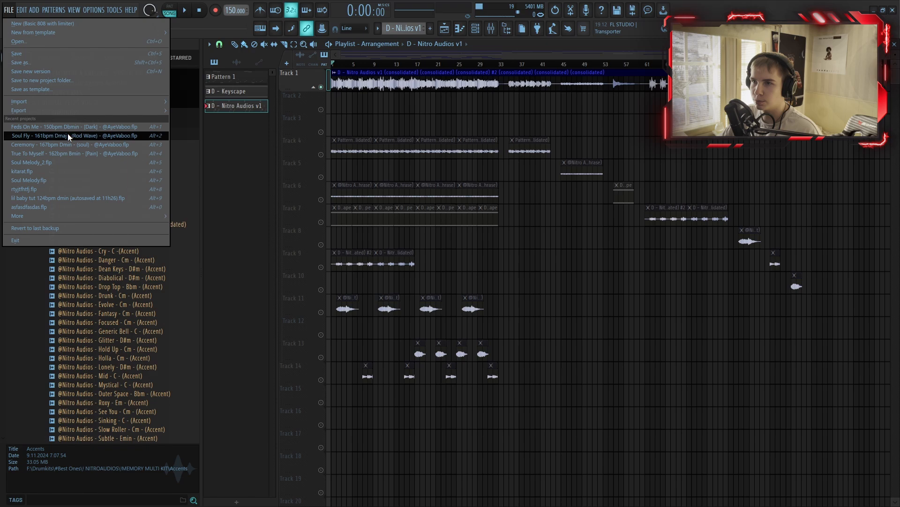
Open the Feds On Me Beat project at 147 bpm
{"action": "left_click", "coordinate": [409, 459]}
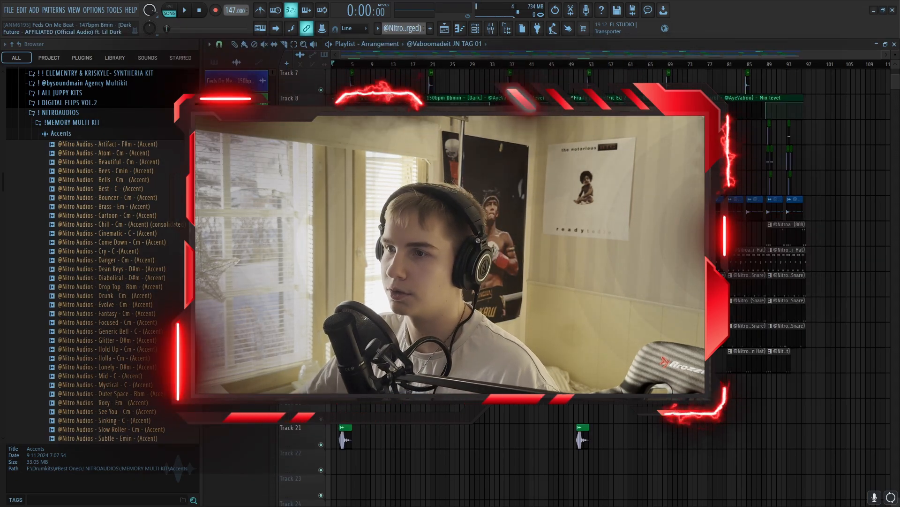
{"action": "right_click", "coordinate": [231, 263]}
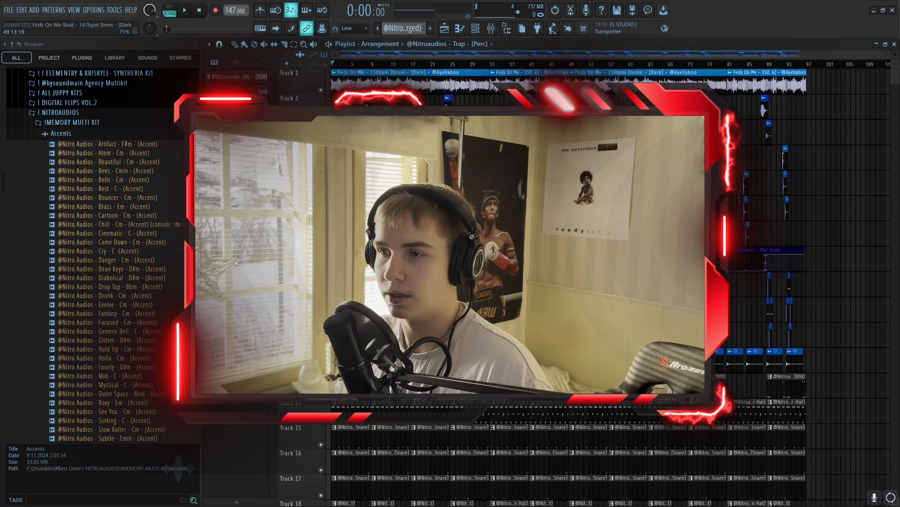
Look over the beat's arrangement from Track 21 up to Track 1, then show the Master effects in the mixer
{"action": "left_click_drag", "start_coordinate": [631, 415], "coordinate": [217, 420]}
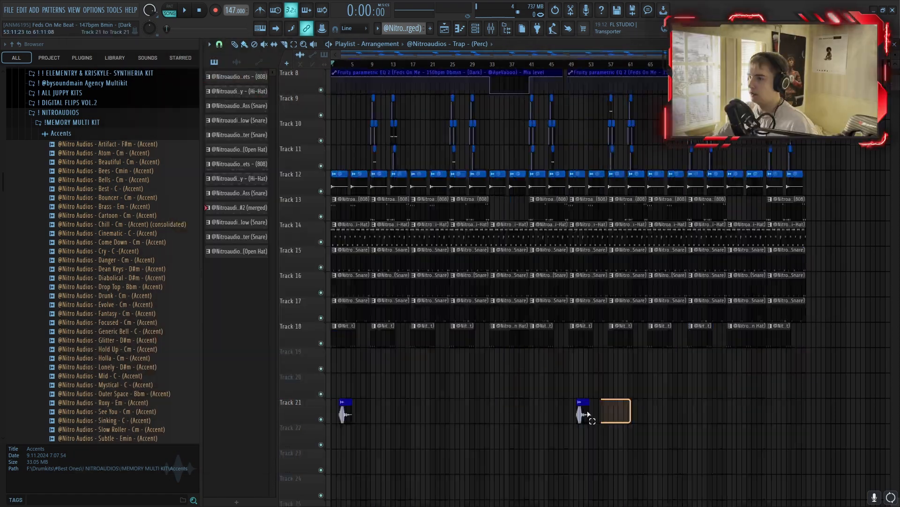
{"action": "key", "text": "shift+Up"}
{"action": "key", "text": "shift+Up"}
{"action": "key", "text": "ctrl+d"}
{"action": "scroll", "coordinate": [375, 263], "scroll_direction": "up", "scroll_amount": 5}
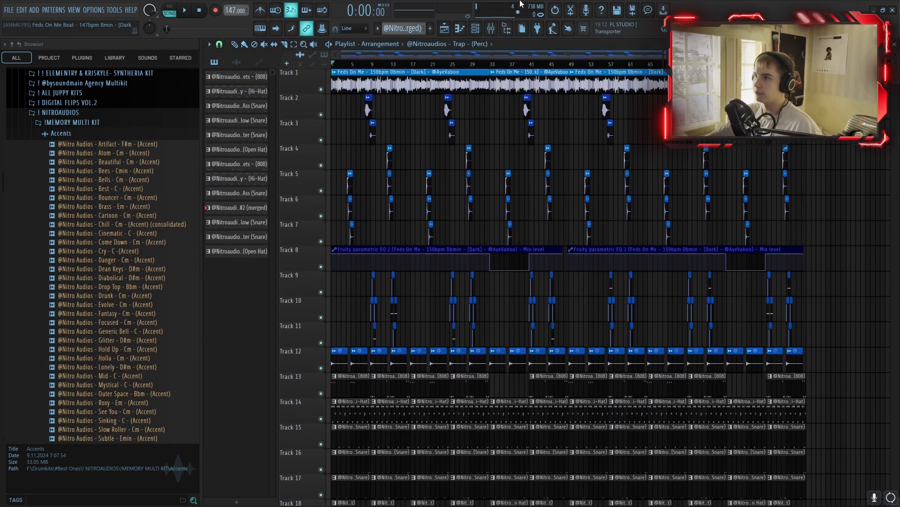
{"action": "left_click", "coordinate": [491, 29]}
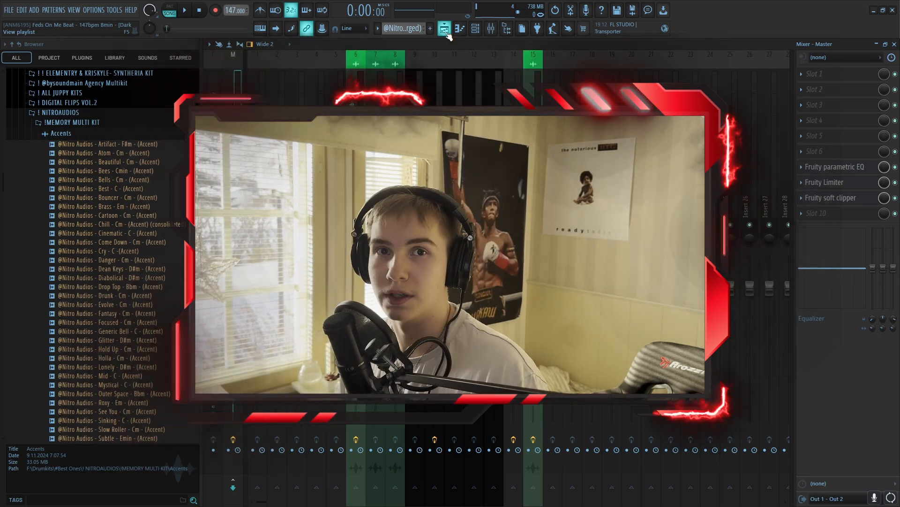
Show the playlist and check the pitch shift in the settings of the Feds On Me melody clip on Track 1
{"action": "left_click", "coordinate": [490, 29]}
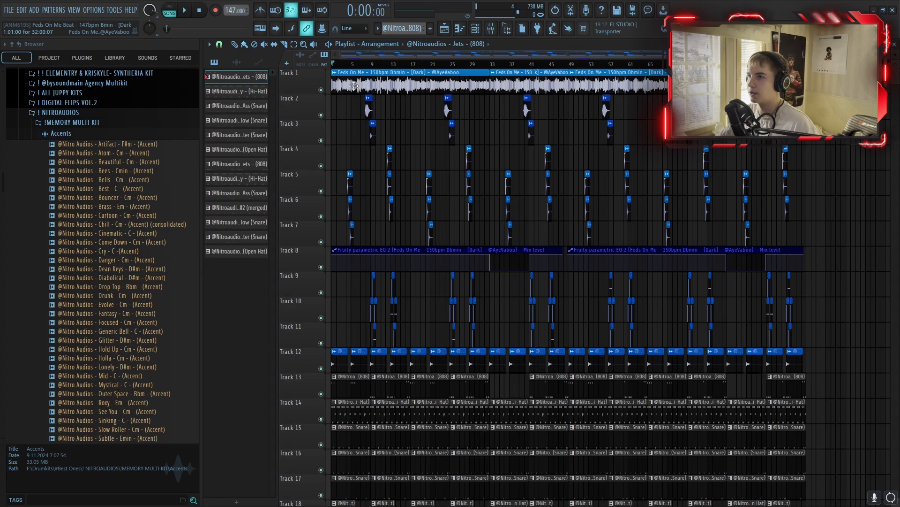
{"action": "double_click", "coordinate": [354, 86]}
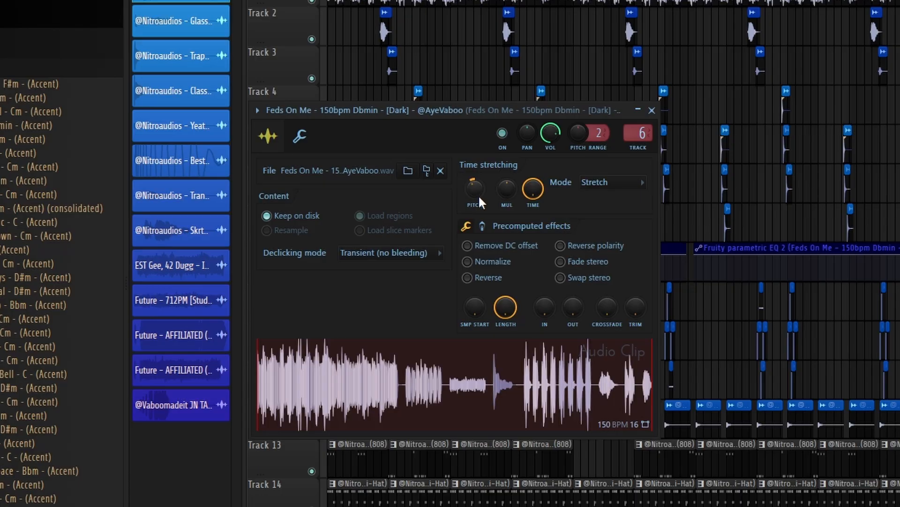
{"action": "scroll", "coordinate": [426, 214], "scroll_direction": "down", "scroll_amount": 1}
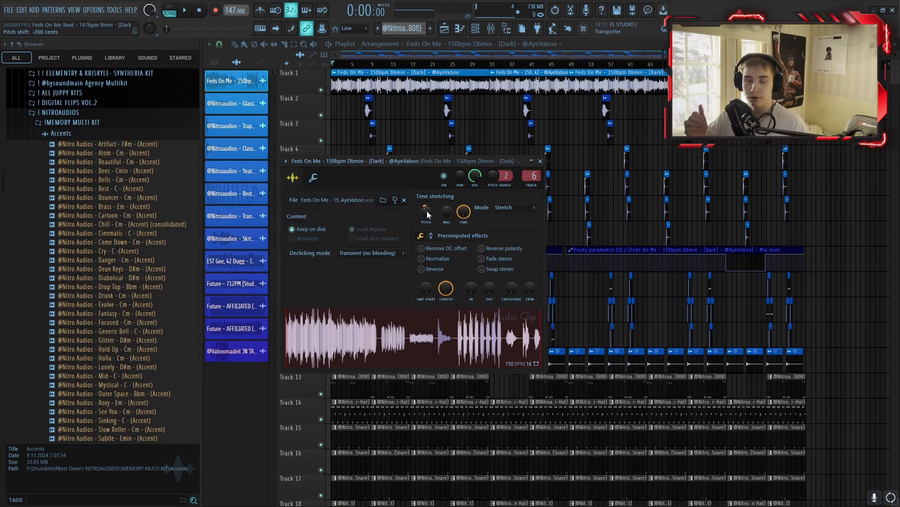
Open the Jets 808 pattern from Track 13 in the piano roll and inspect the 808's sampler settings
{"action": "left_click", "coordinate": [592, 384]}
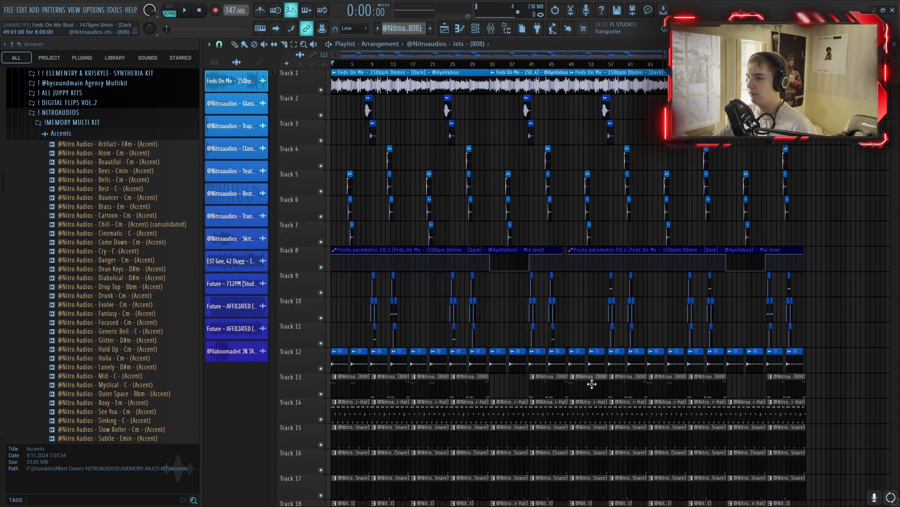
{"action": "double_click", "coordinate": [592, 384]}
{"action": "key", "text": "F6"}
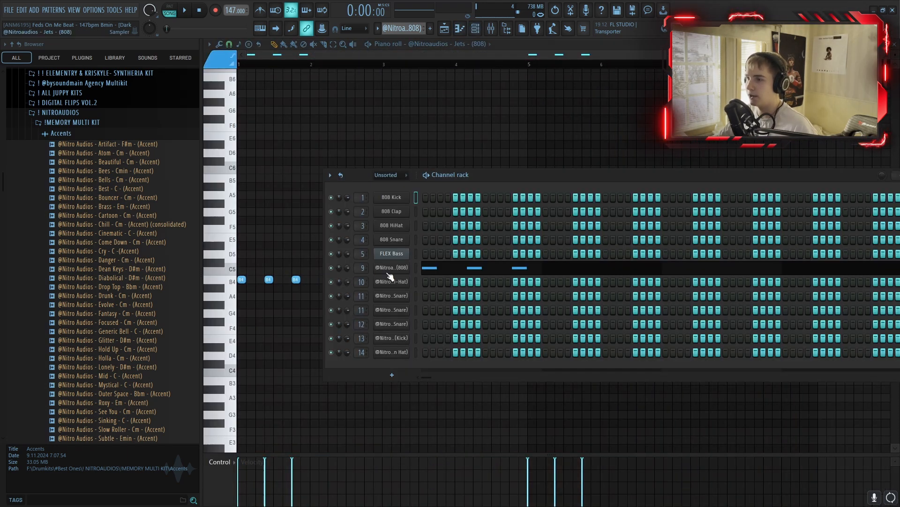
{"action": "left_click", "coordinate": [388, 271]}
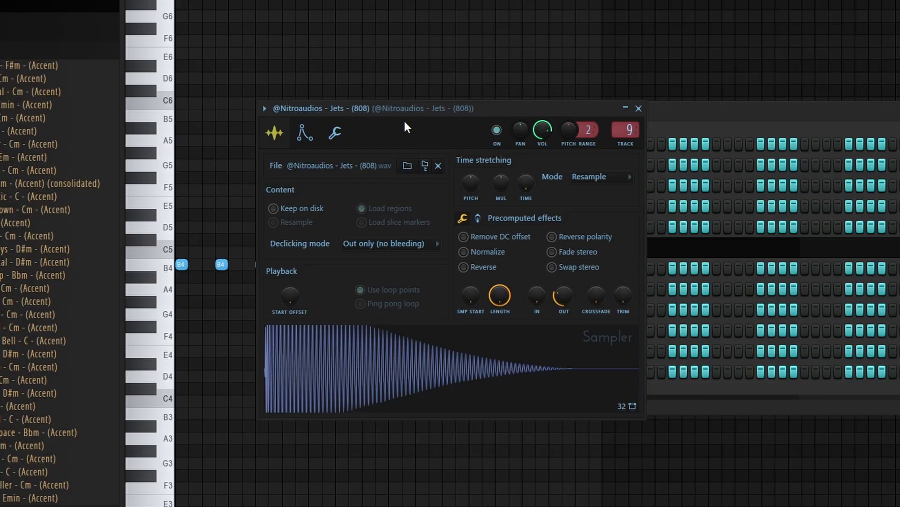
{"action": "left_click", "coordinate": [478, 219]}
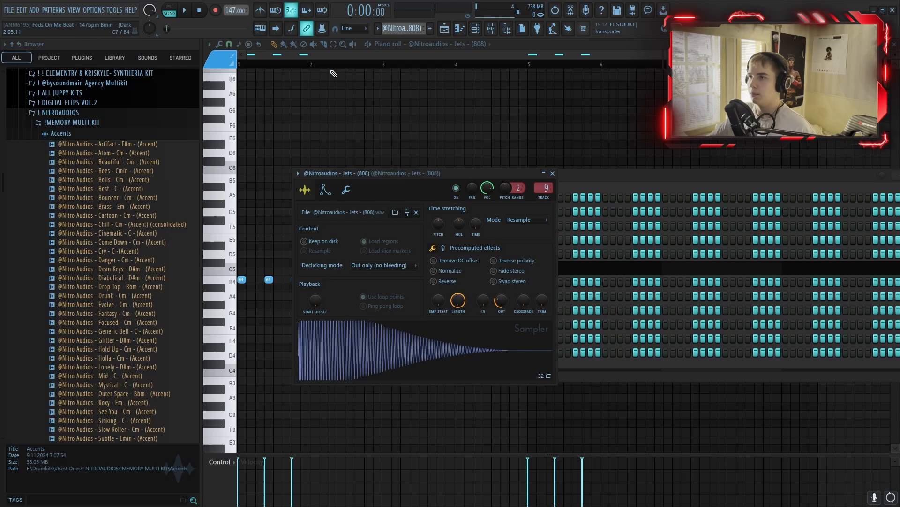
Close the 808's sampler window and channel rack, and play the first Jets 808 pattern in the piano roll
{"action": "left_click", "coordinate": [330, 69]}
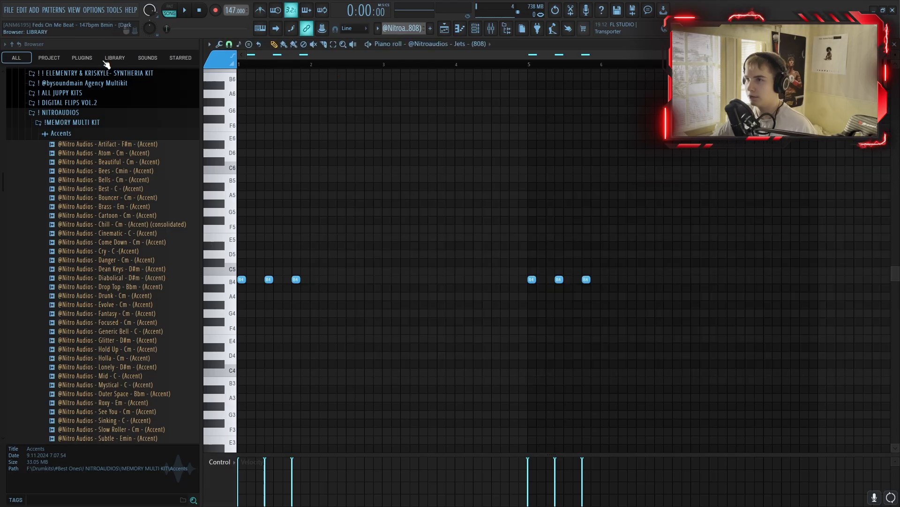
{"action": "scroll", "coordinate": [374, 277], "scroll_direction": "down", "scroll_amount": 1}
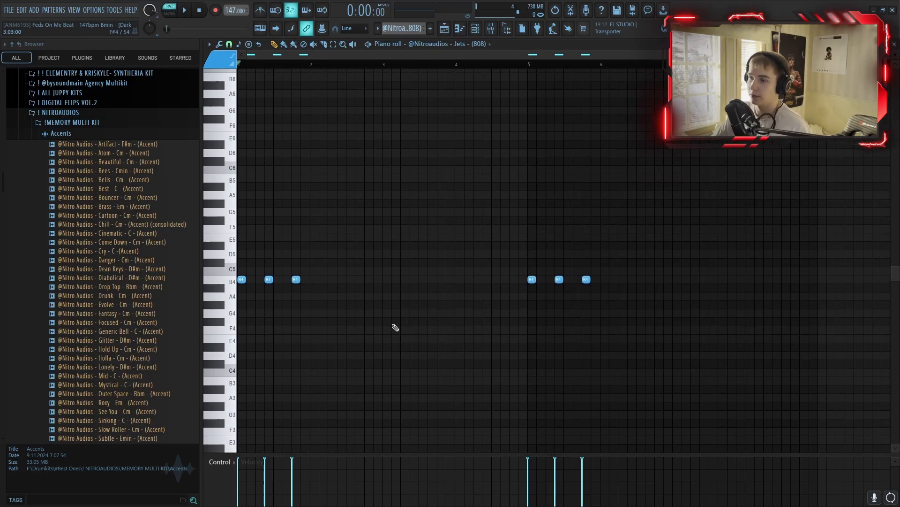
{"action": "key", "text": "space"}
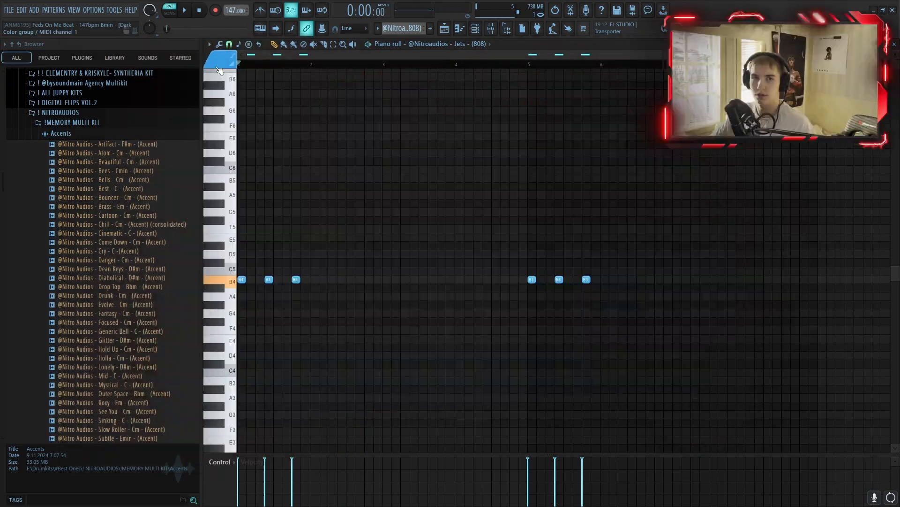
Open the second Jets 808 pattern, at bar 9 on Track 13, in the piano roll and play it
{"action": "left_click", "coordinate": [446, 29]}
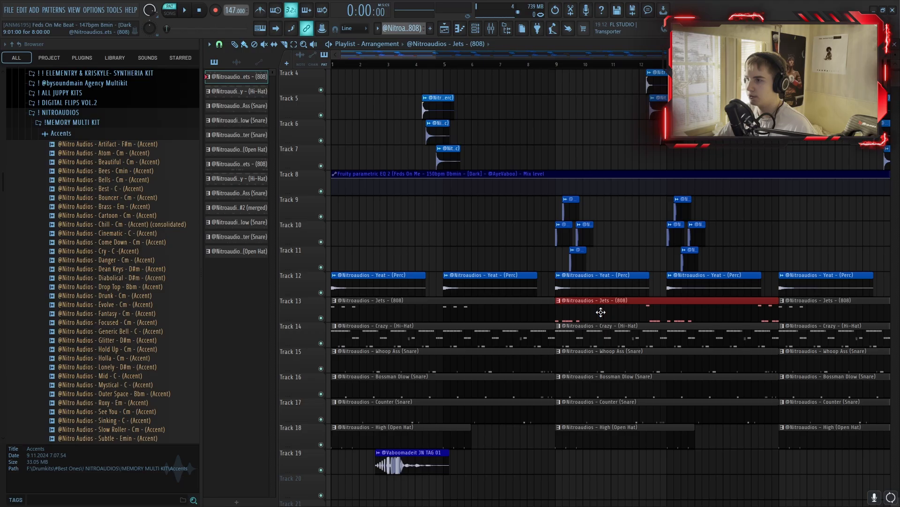
{"action": "double_click", "coordinate": [652, 233]}
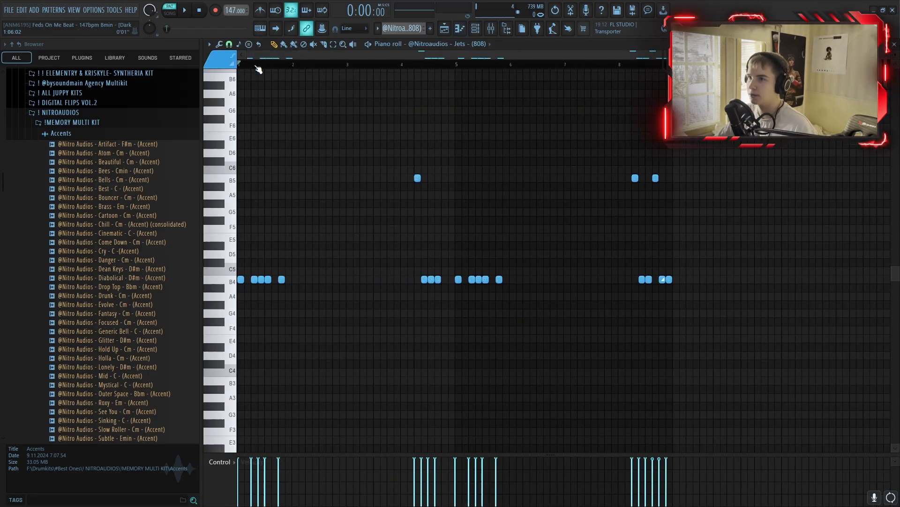
{"action": "scroll", "coordinate": [328, 215], "scroll_direction": "up", "scroll_amount": 3}
{"action": "scroll", "coordinate": [310, 330], "scroll_direction": "down", "scroll_amount": 1}
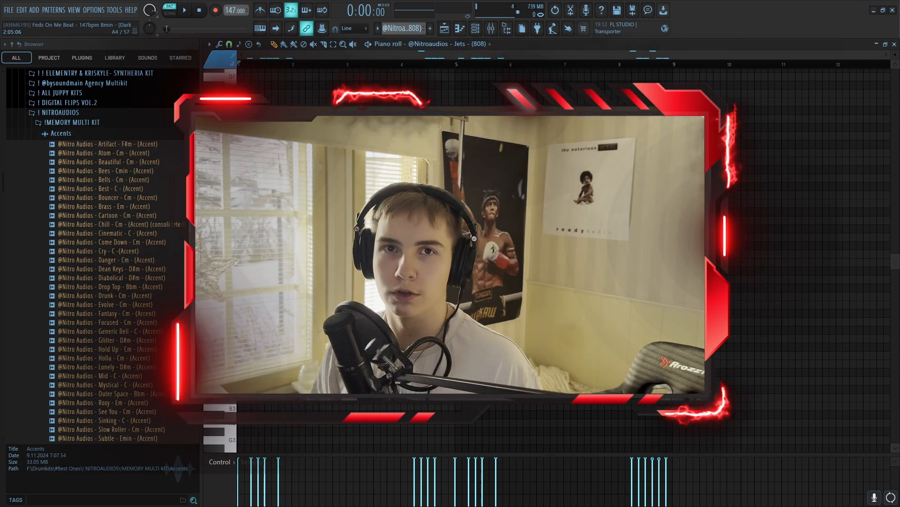
{"action": "key", "text": "space"}
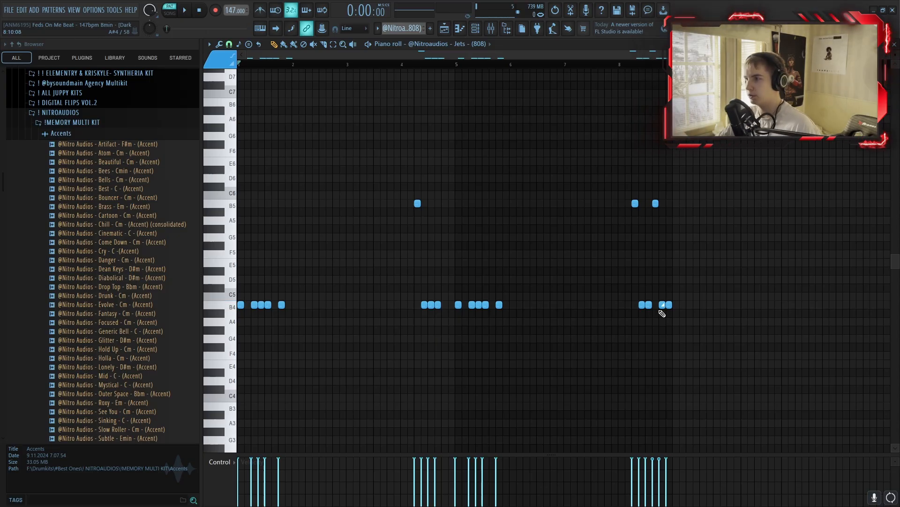
Inspect the note properties of the B4 slide note near the end of bar 8, and close them
{"action": "scroll", "coordinate": [662, 313], "scroll_direction": "up", "scroll_amount": 5}
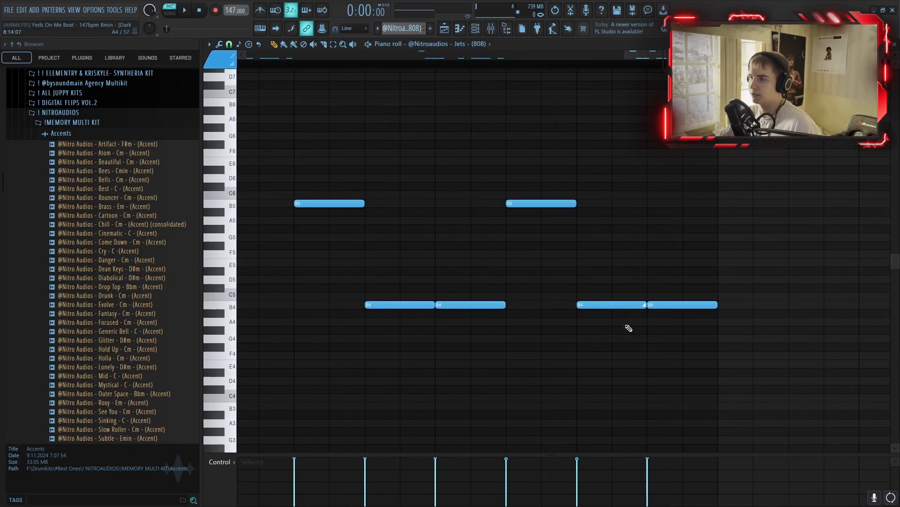
{"action": "double_click", "coordinate": [613, 306]}
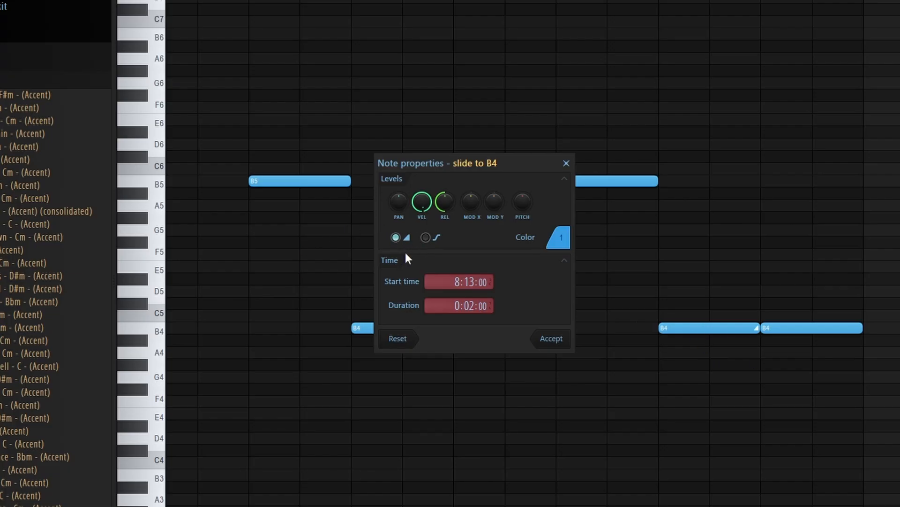
{"action": "left_click", "coordinate": [567, 163]}
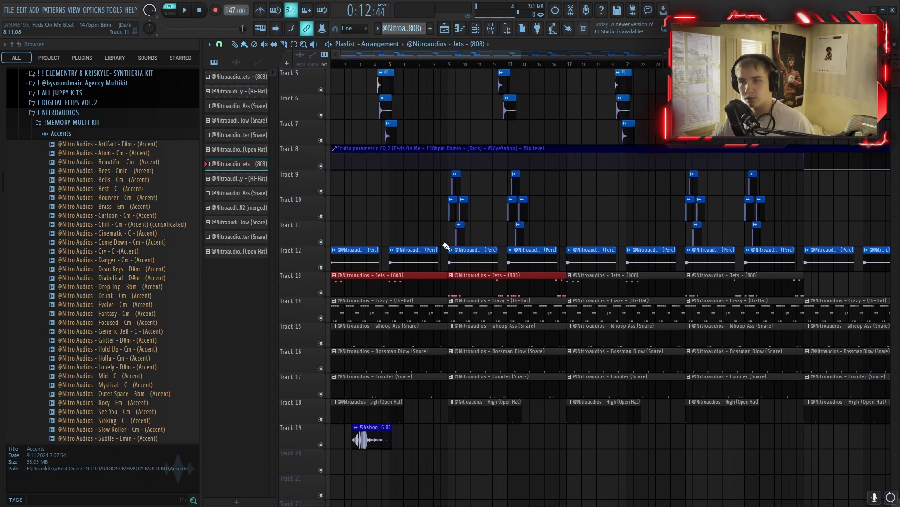
Find and select the kick clips on Tracks 9 to 11 around bars 9 and 13 in the playlist
{"action": "scroll", "coordinate": [471, 282], "scroll_direction": "up", "scroll_amount": 1}
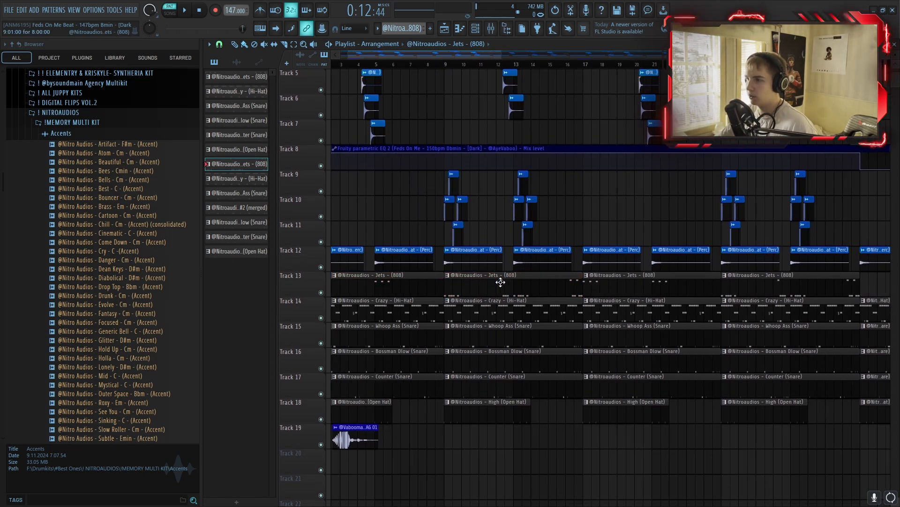
{"action": "left_click_drag", "start_coordinate": [553, 234], "coordinate": [440, 190]}
{"action": "scroll", "coordinate": [476, 232], "scroll_direction": "up", "scroll_amount": 4}
{"action": "left_click", "coordinate": [477, 263], "text": "ctrl"}
{"action": "scroll", "coordinate": [459, 294], "scroll_direction": "down", "scroll_amount": 2}
{"action": "scroll", "coordinate": [436, 315], "scroll_direction": "up", "scroll_amount": 4}
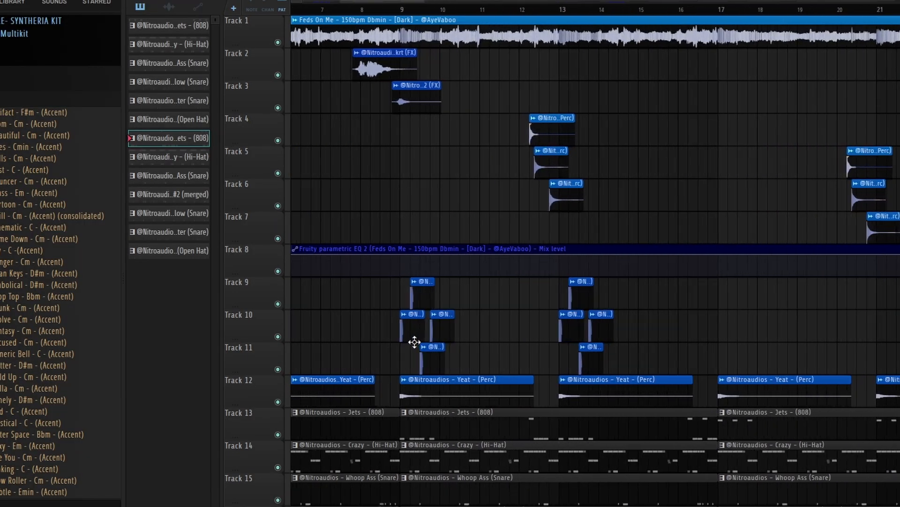
{"action": "scroll", "coordinate": [411, 346], "scroll_direction": "up", "scroll_amount": 3}
{"action": "left_click_drag", "start_coordinate": [396, 360], "coordinate": [863, 296]}
Solo Tracks 8 to 11 to play the selected kick clips, and turn all tracks back on
{"action": "left_click", "coordinate": [277, 370]}
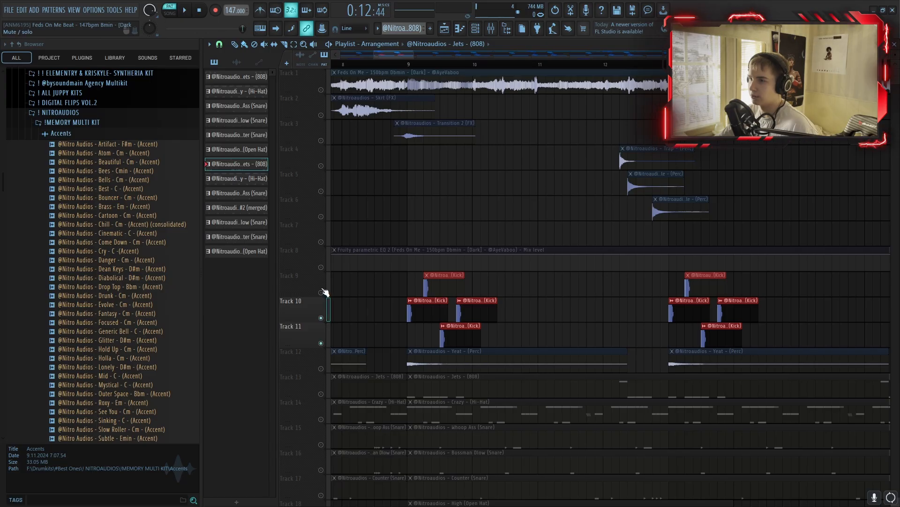
{"action": "left_click_drag", "start_coordinate": [321, 292], "coordinate": [321, 267]}
{"action": "scroll", "coordinate": [479, 275], "scroll_direction": "down", "scroll_amount": 2}
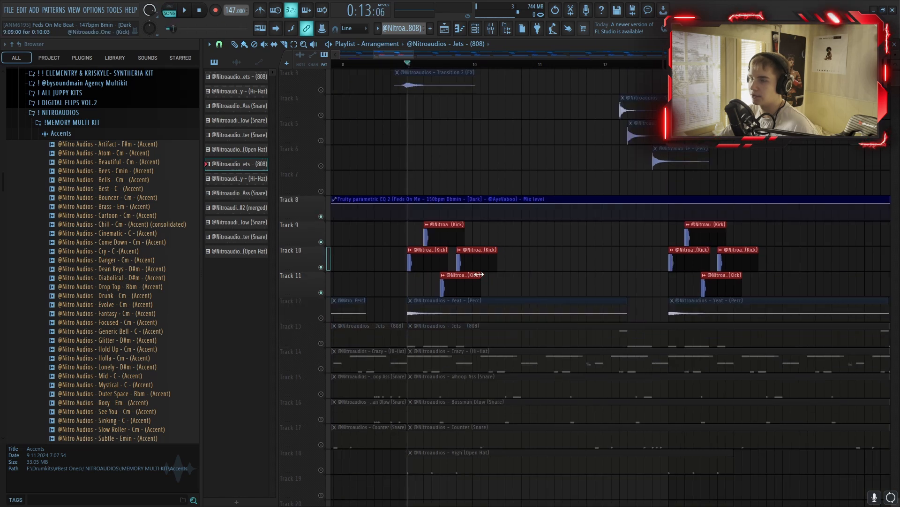
{"action": "left_click", "coordinate": [321, 342]}
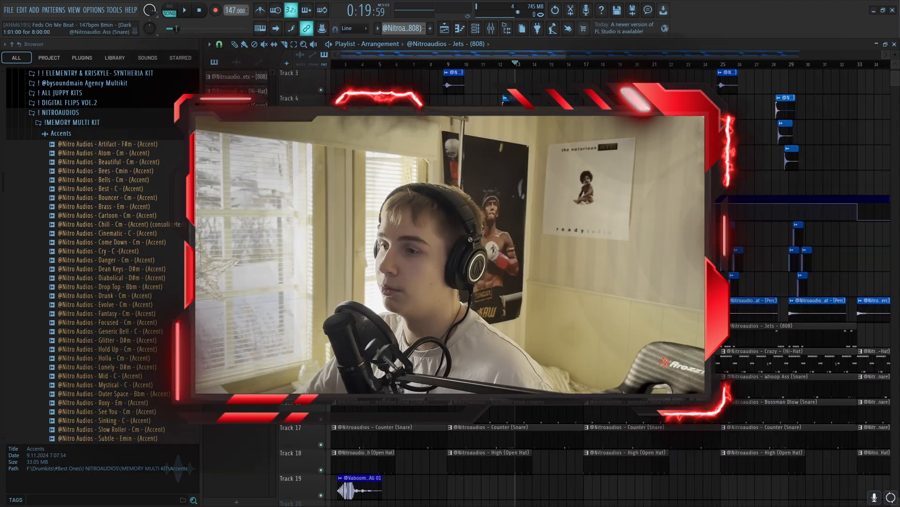
Highlight the first group of kick clips on Tracks 9 and 10 in the wider arrangement
{"action": "scroll", "coordinate": [455, 255], "scroll_direction": "down", "scroll_amount": 3}
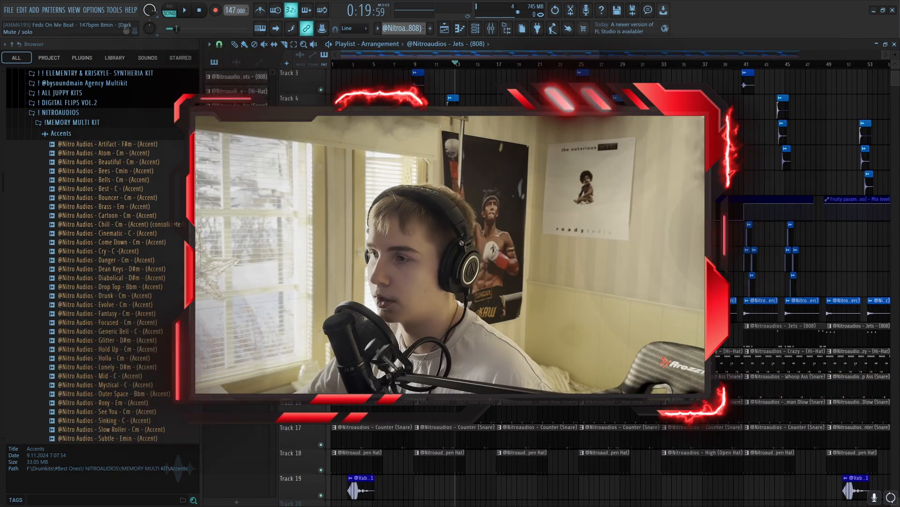
{"action": "scroll", "coordinate": [455, 256], "scroll_direction": "down", "scroll_amount": 1}
{"action": "left_click_drag", "start_coordinate": [482, 197], "coordinate": [392, 248]}
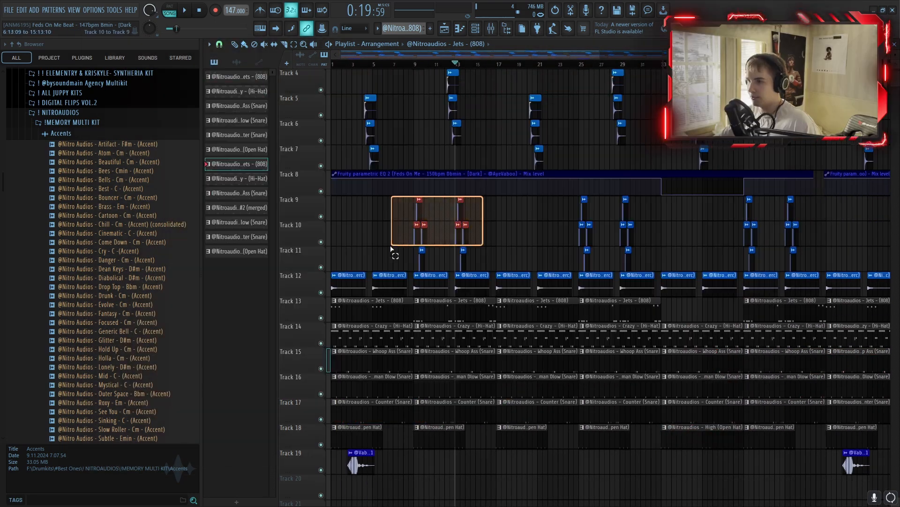
Open the Crazy hi-hat pattern from Track 14 in the piano roll and play it in pattern mode
{"action": "double_click", "coordinate": [445, 332]}
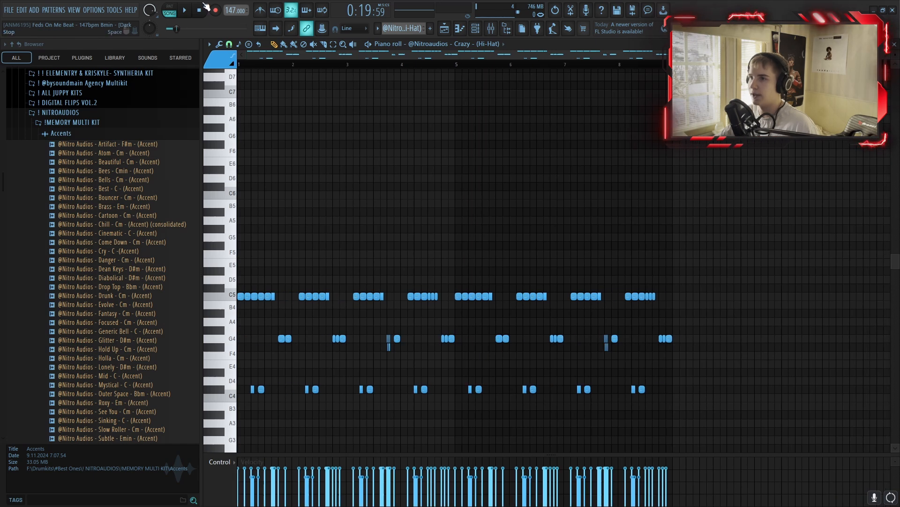
{"action": "left_click", "coordinate": [170, 9]}
{"action": "scroll", "coordinate": [627, 187], "scroll_direction": "down", "scroll_amount": 3}
{"action": "left_click_drag", "start_coordinate": [770, 183], "coordinate": [235, 363]}
{"action": "left_click", "coordinate": [337, 367], "text": "ctrl"}
{"action": "scroll", "coordinate": [337, 367], "scroll_direction": "up", "scroll_amount": 1}
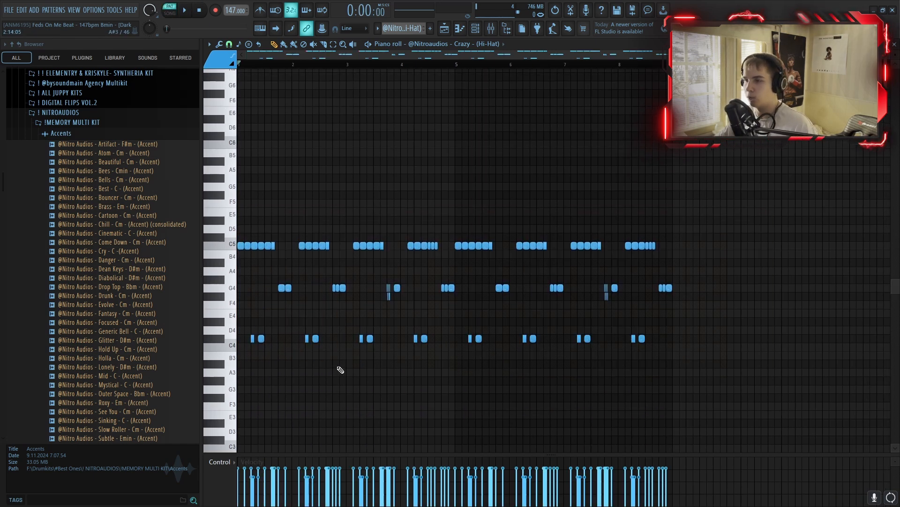
{"action": "key", "text": "space"}
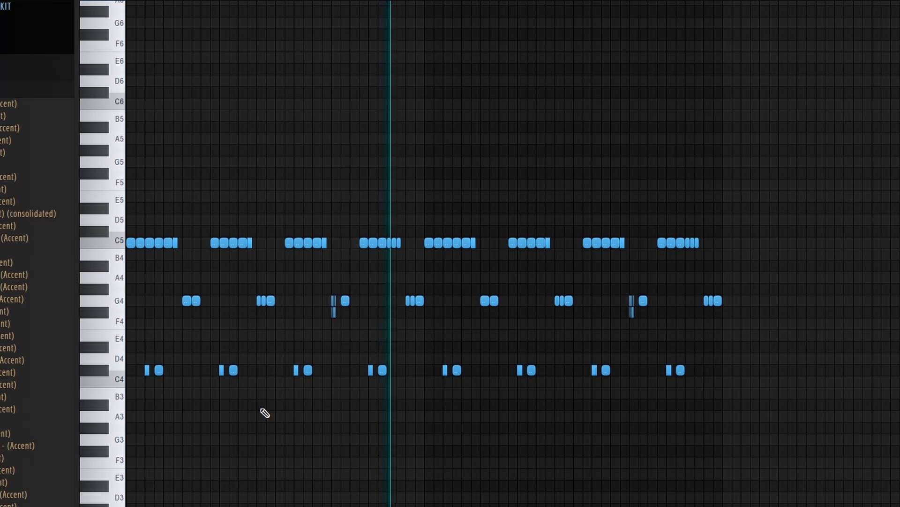
{"action": "key", "text": "space"}
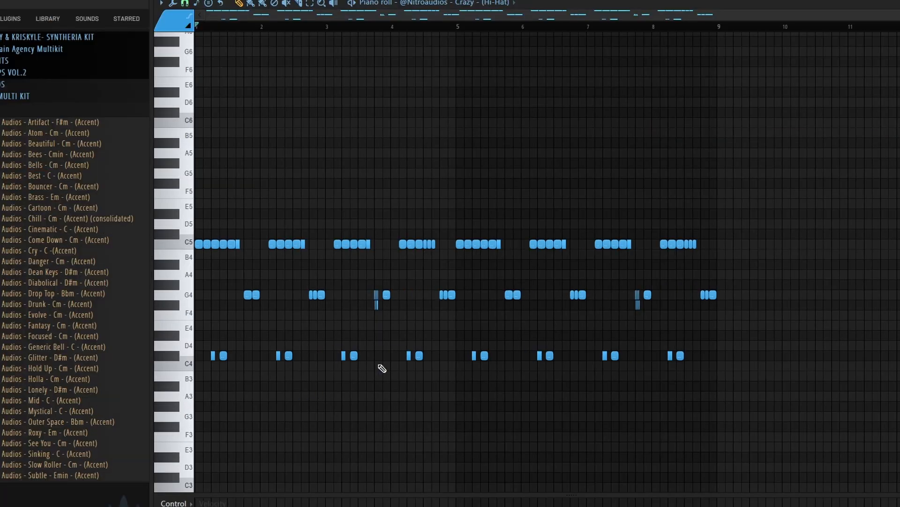
Highlight the G4 and C#4 notes below the main hi-hat row, then clear the selection
{"action": "left_click_drag", "start_coordinate": [768, 249], "coordinate": [159, 441]}
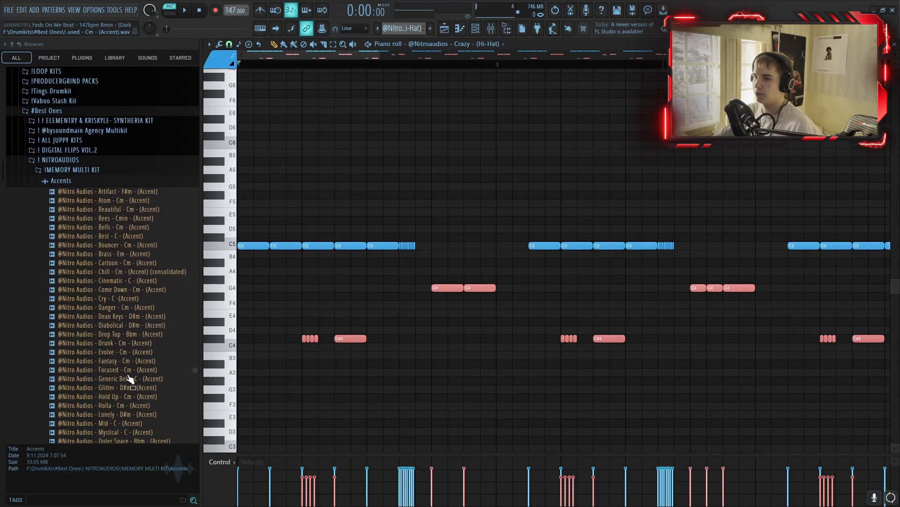
{"action": "left_click", "coordinate": [356, 351]}
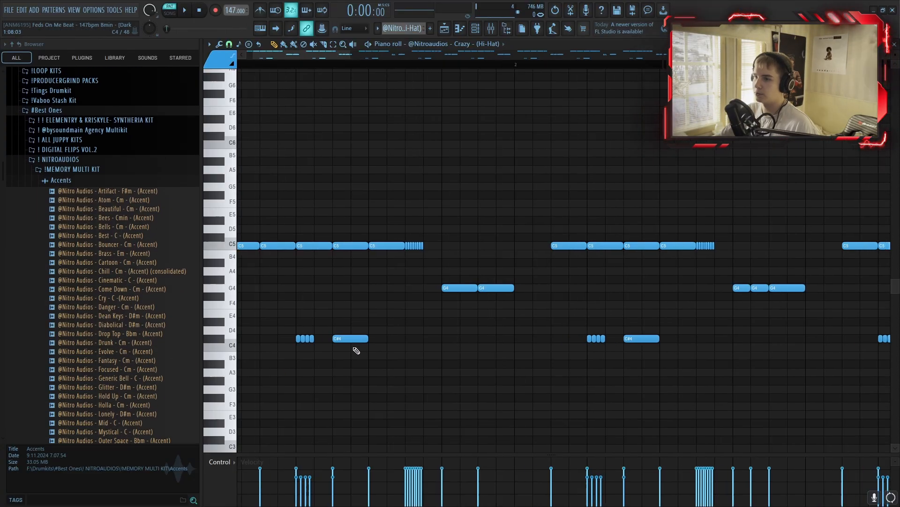
{"action": "scroll", "coordinate": [350, 345], "scroll_direction": "up", "scroll_amount": 1}
Try to split the first C#4 hi-hat note with the Chopper, adjusting its time multiplier
{"action": "left_click", "coordinate": [350, 342], "text": "ctrl"}
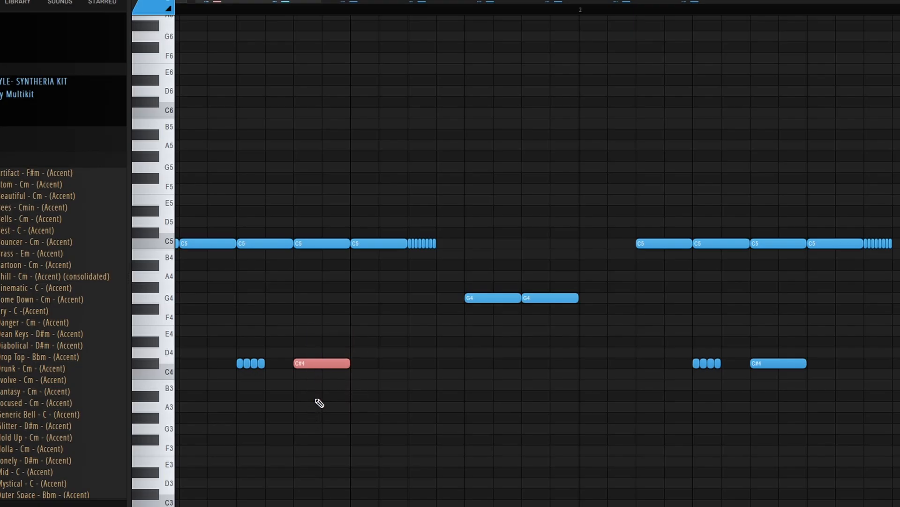
{"action": "key", "text": "alt+u"}
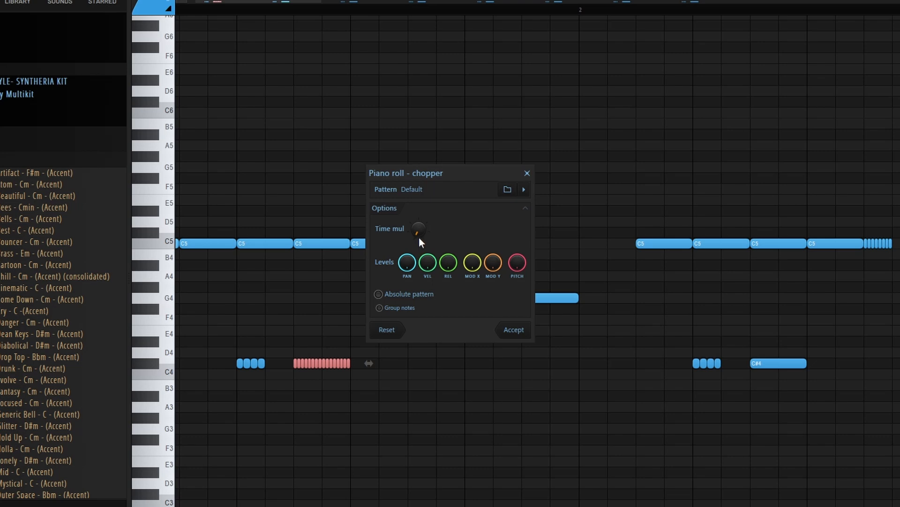
{"action": "left_click_drag", "start_coordinate": [418, 229], "coordinate": [418, 188]}
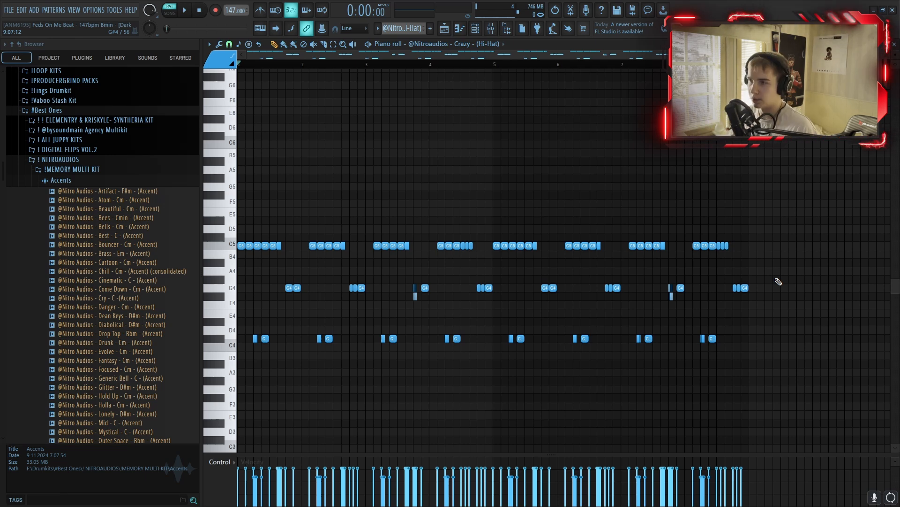
Examine the lower-pitched hi-hat notes across the whole pattern and more closely in bars 2 to 4
{"action": "left_click_drag", "start_coordinate": [246, 351], "coordinate": [813, 275]}
{"action": "left_click", "coordinate": [807, 324], "text": "ctrl"}
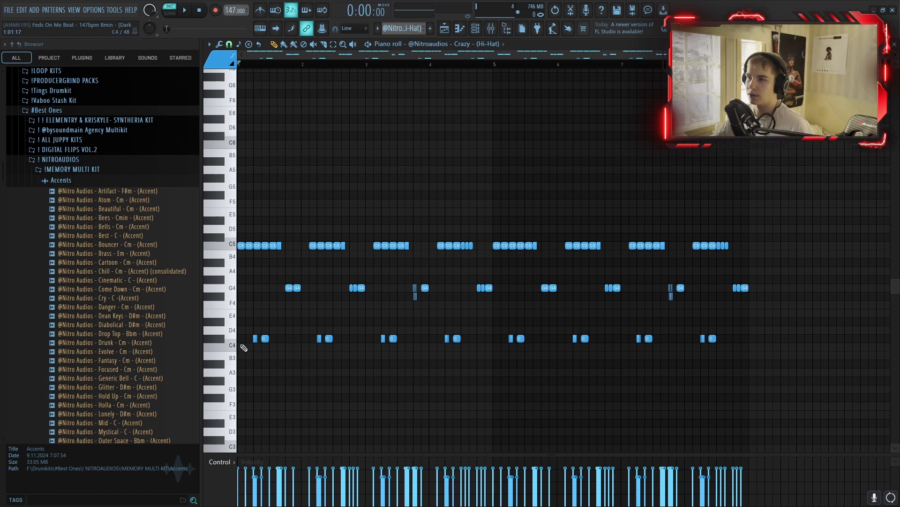
{"action": "scroll", "coordinate": [304, 362], "scroll_direction": "up", "scroll_amount": 3}
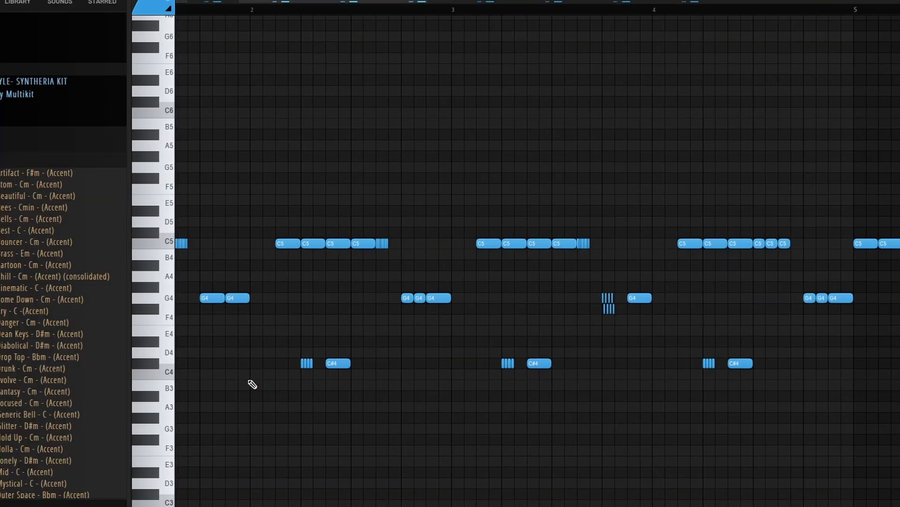
Examine the Crazy hi-hat notes around bar 2 in the piano roll and play the pattern
{"action": "scroll", "coordinate": [322, 230], "scroll_direction": "up", "scroll_amount": 4}
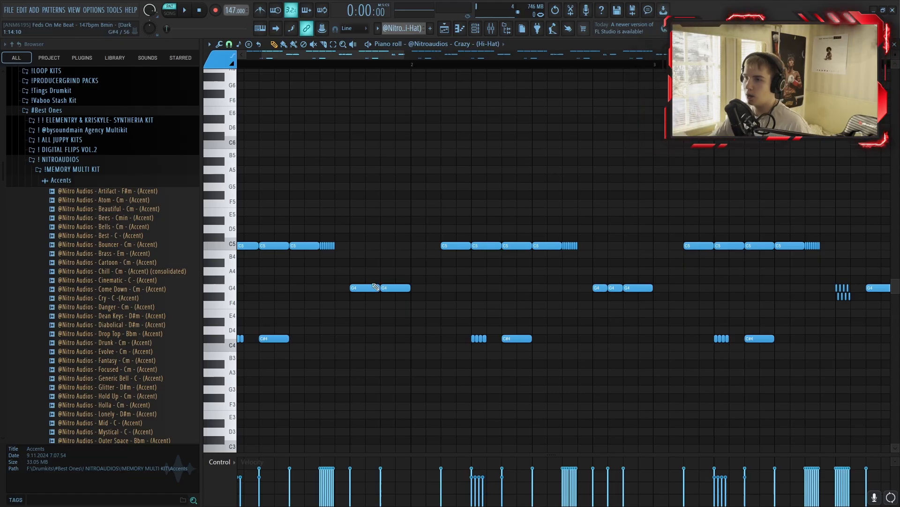
{"action": "scroll", "coordinate": [380, 291], "scroll_direction": "up", "scroll_amount": 3}
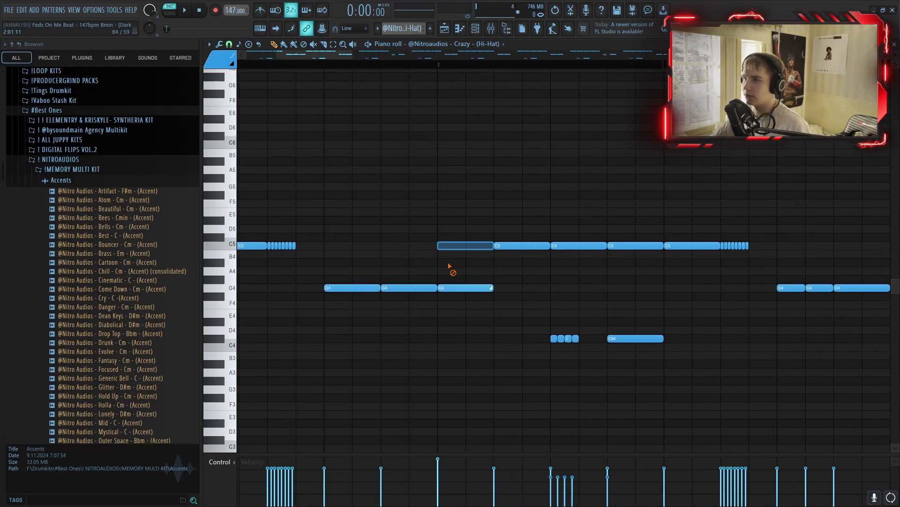
{"action": "key", "text": "space"}
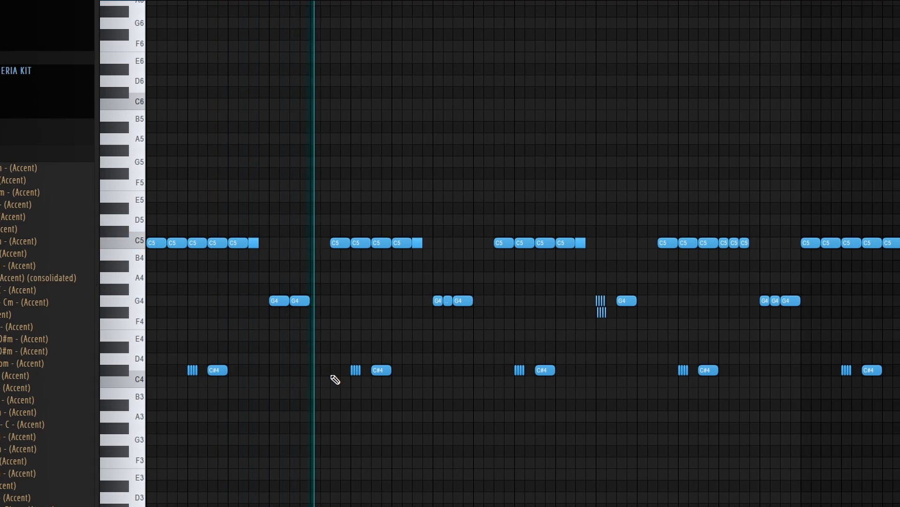
{"action": "left_click", "coordinate": [200, 10]}
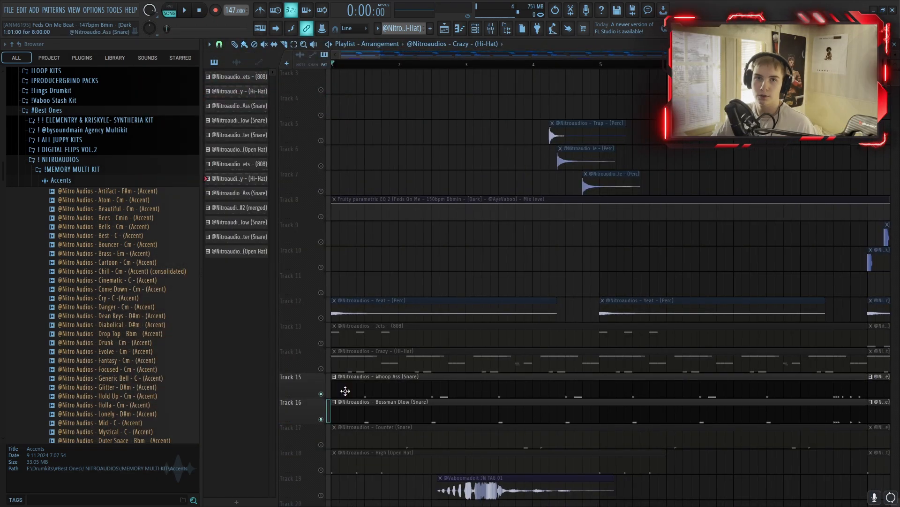
Look over the snare clips on Tracks 15 and 16 in the playlist and play the Whoop Ass snare solo
{"action": "scroll", "coordinate": [465, 409], "scroll_direction": "down", "scroll_amount": 2}
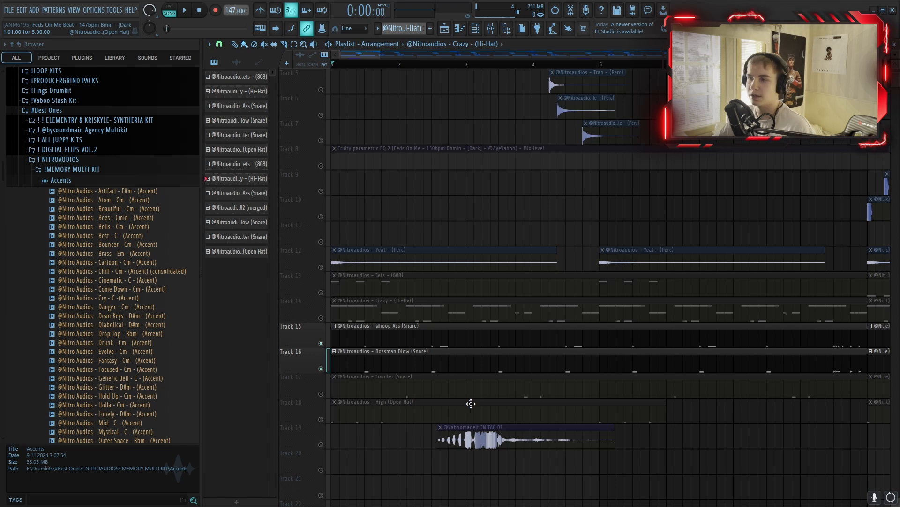
{"action": "scroll", "coordinate": [434, 378], "scroll_direction": "down", "scroll_amount": 4}
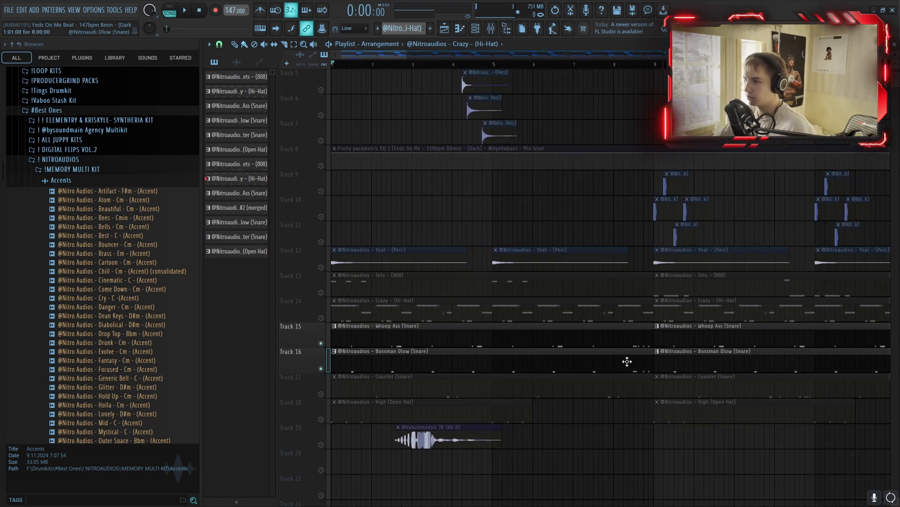
{"action": "scroll", "coordinate": [319, 378], "scroll_direction": "up", "scroll_amount": 4}
{"action": "key", "text": "space"}
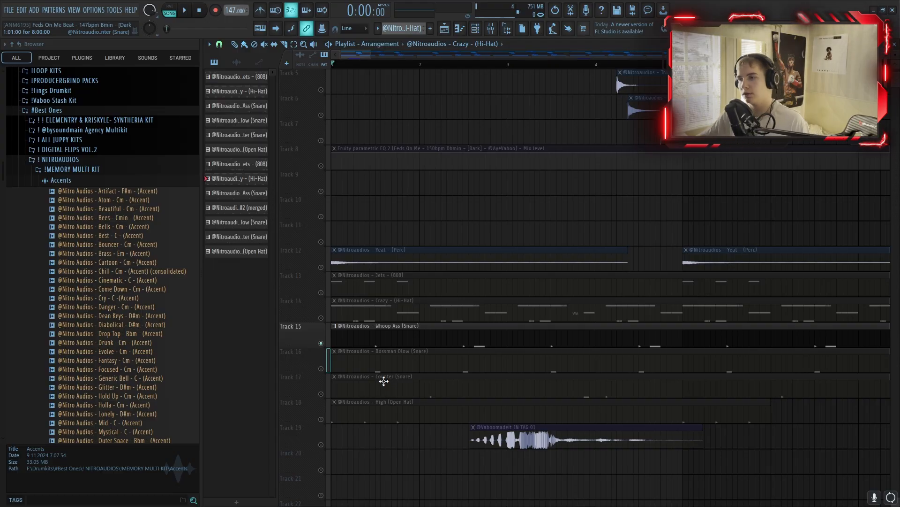
{"action": "key", "text": "space"}
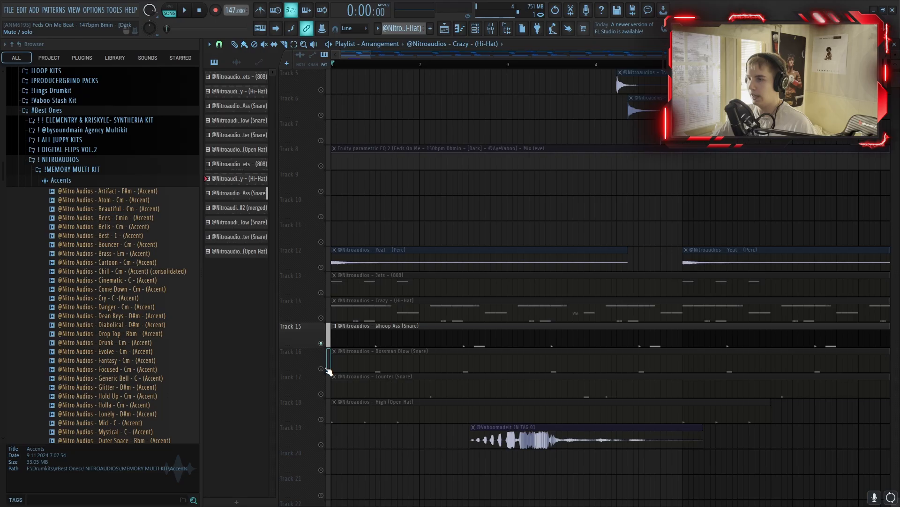
Audition the Bossman Dlow snare on Track 16 alone, and together with the Whoop Ass snare on Track 15
{"action": "right_click", "coordinate": [321, 369]}
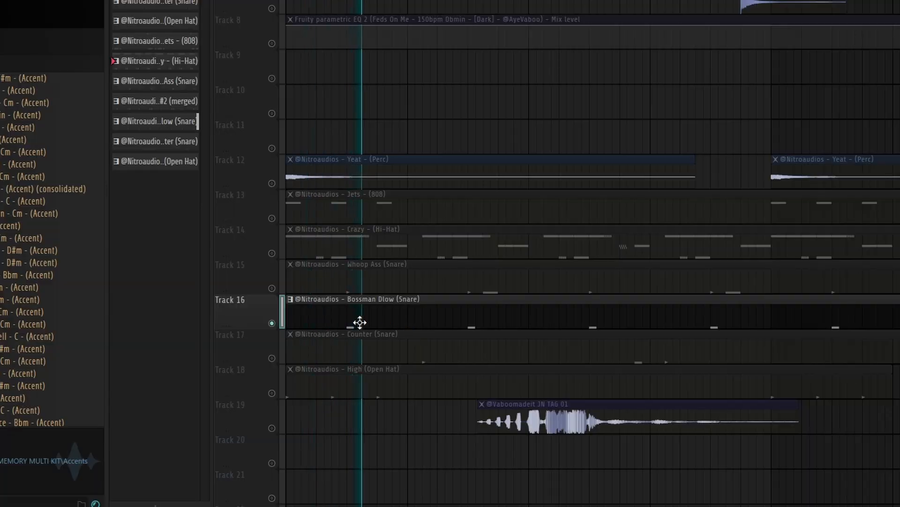
{"action": "key", "text": "space"}
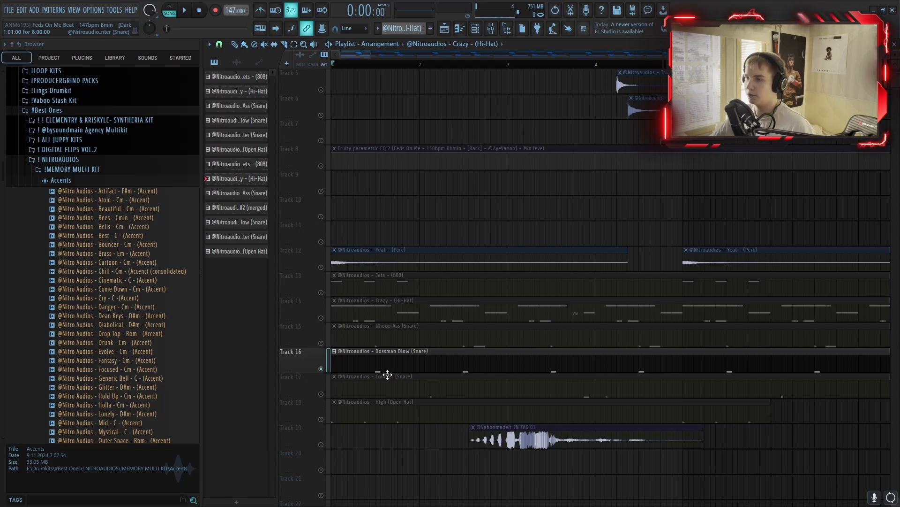
{"action": "right_click", "coordinate": [321, 343]}
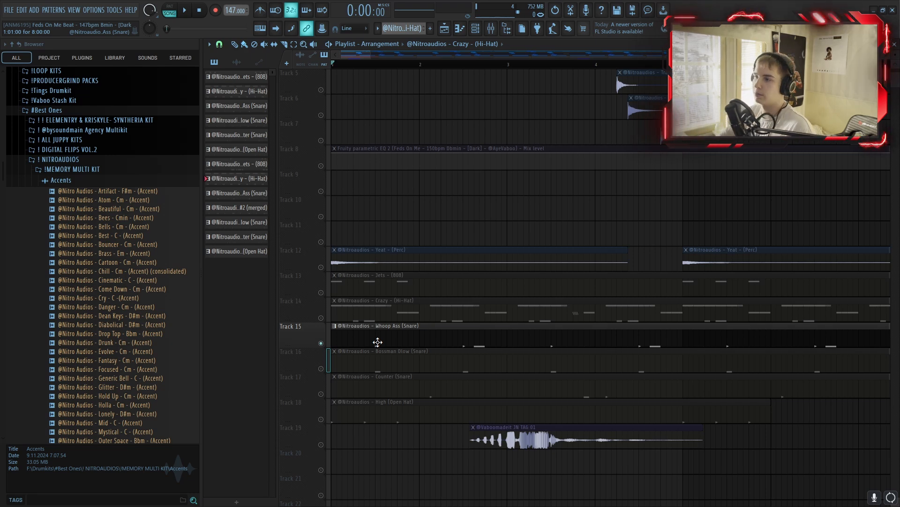
{"action": "left_click", "coordinate": [320, 369]}
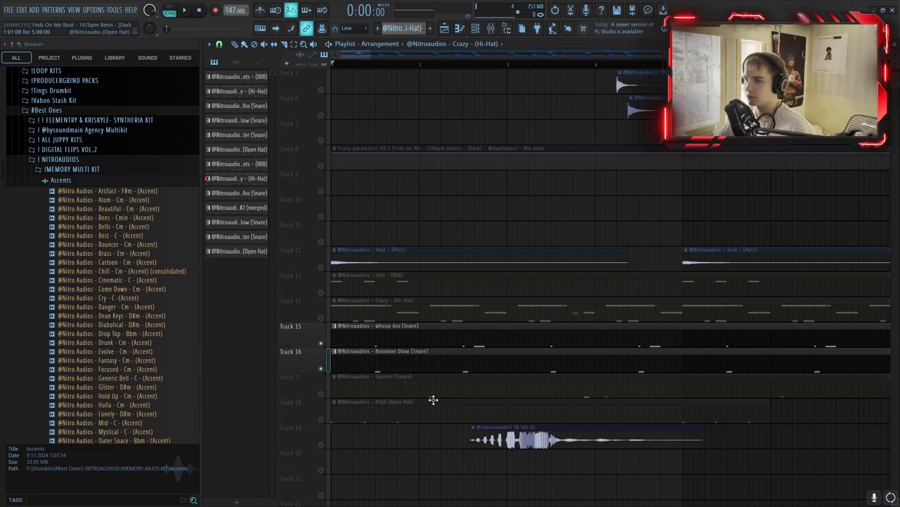
{"action": "key", "text": "space"}
Open the Bossman Dlow snare pattern in the piano roll, highlight the C5 snare roll in bar 8 and play it
{"action": "scroll", "coordinate": [507, 424], "scroll_direction": "down", "scroll_amount": 3}
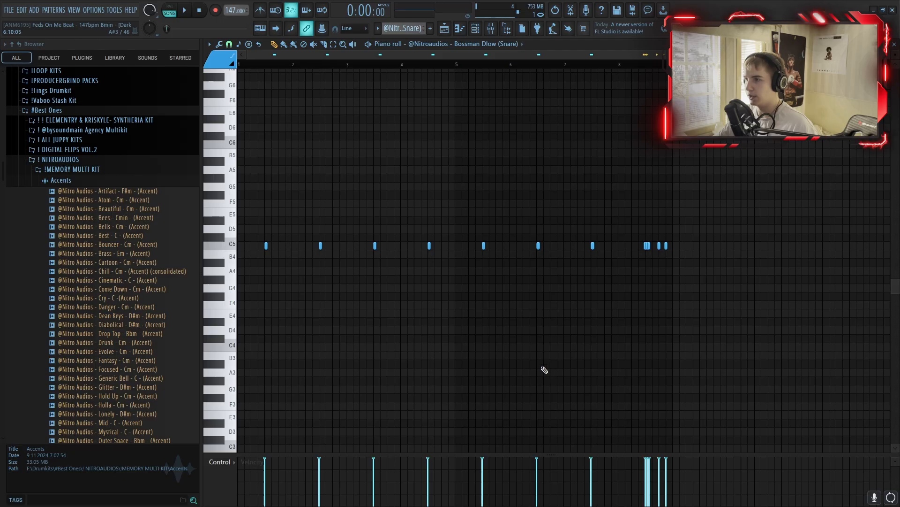
{"action": "scroll", "coordinate": [389, 291], "scroll_direction": "up", "scroll_amount": 3}
{"action": "left_click_drag", "start_coordinate": [705, 284], "coordinate": [617, 375]}
{"action": "scroll", "coordinate": [662, 370], "scroll_direction": "up", "scroll_amount": 4}
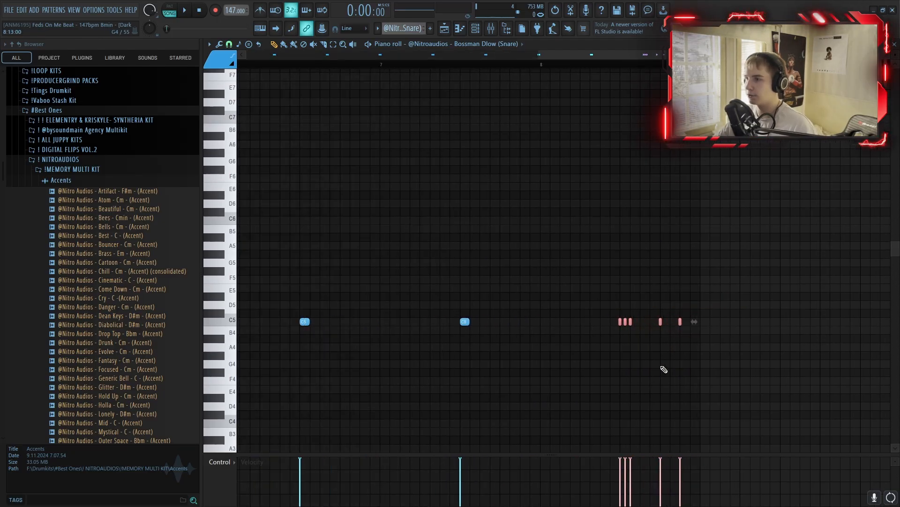
{"action": "scroll", "coordinate": [662, 368], "scroll_direction": "up", "scroll_amount": 3}
{"action": "left_click", "coordinate": [501, 68], "text": "ctrl"}
{"action": "key", "text": "space"}
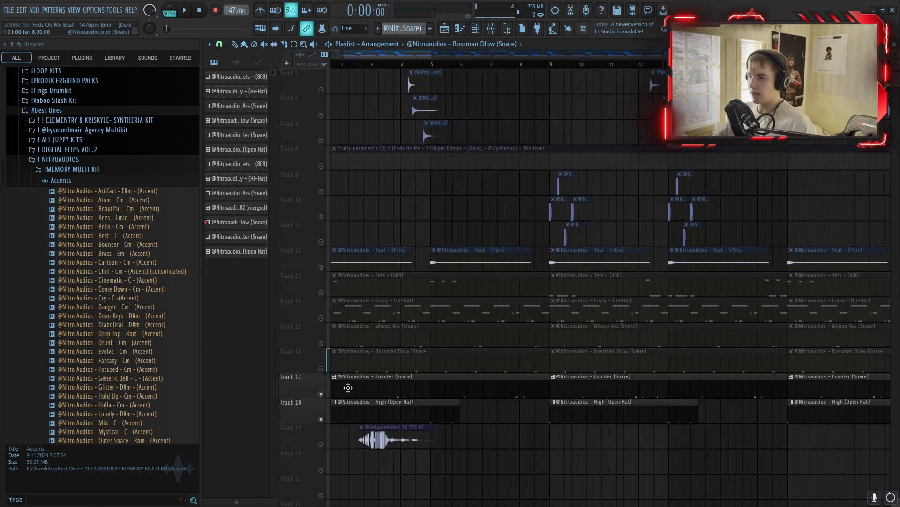
Open the Counter snare pattern from Track 17 in the piano roll and play it
{"action": "double_click", "coordinate": [400, 388]}
{"action": "scroll", "coordinate": [409, 390], "scroll_direction": "down", "scroll_amount": 4}
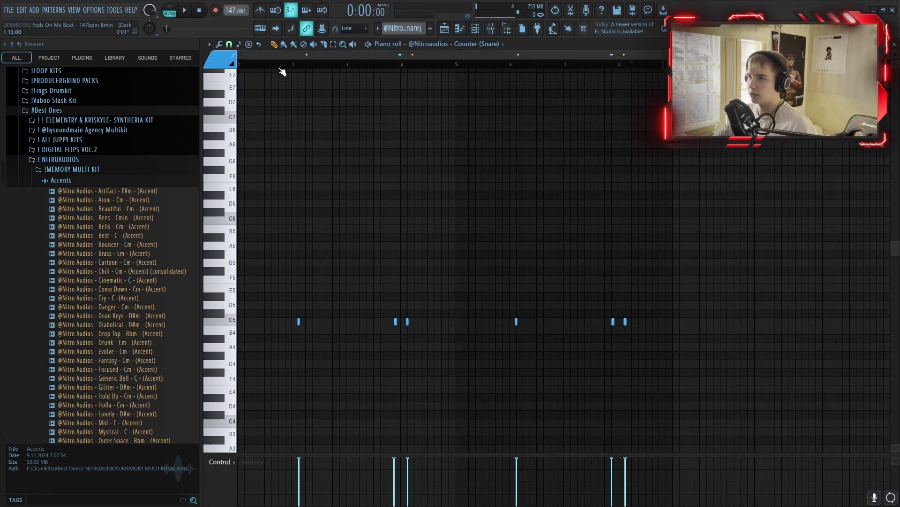
{"action": "key", "text": "space"}
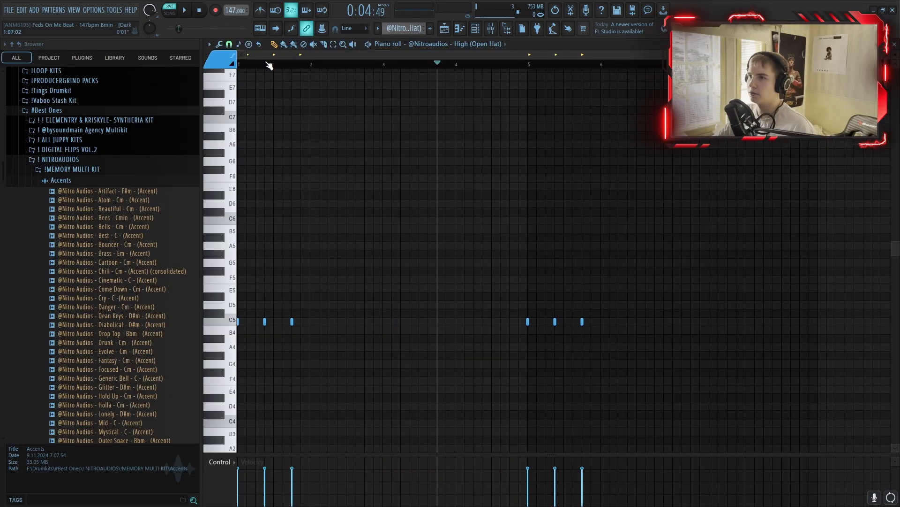
Play the High open hat pattern in pattern mode and select its channel in the channel rack
{"action": "key", "text": "l"}
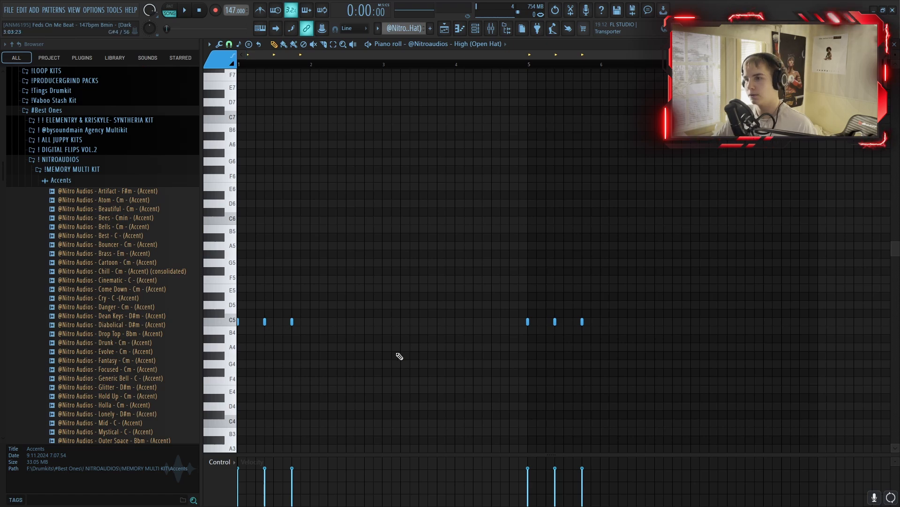
{"action": "key", "text": "space"}
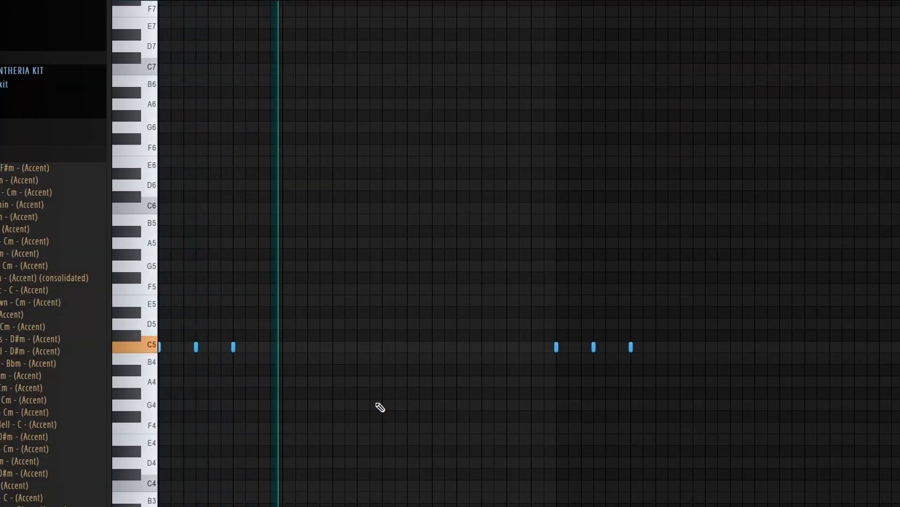
{"action": "left_click", "coordinate": [476, 29]}
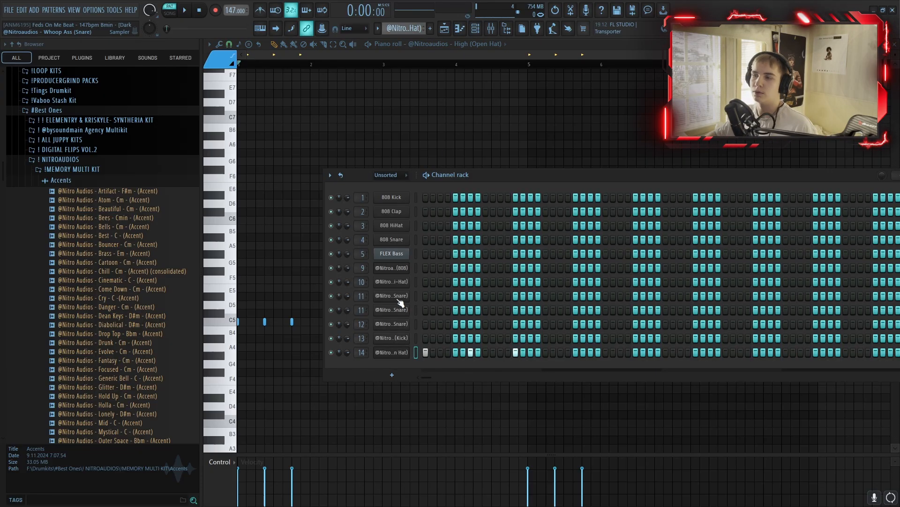
{"action": "left_click", "coordinate": [398, 357]}
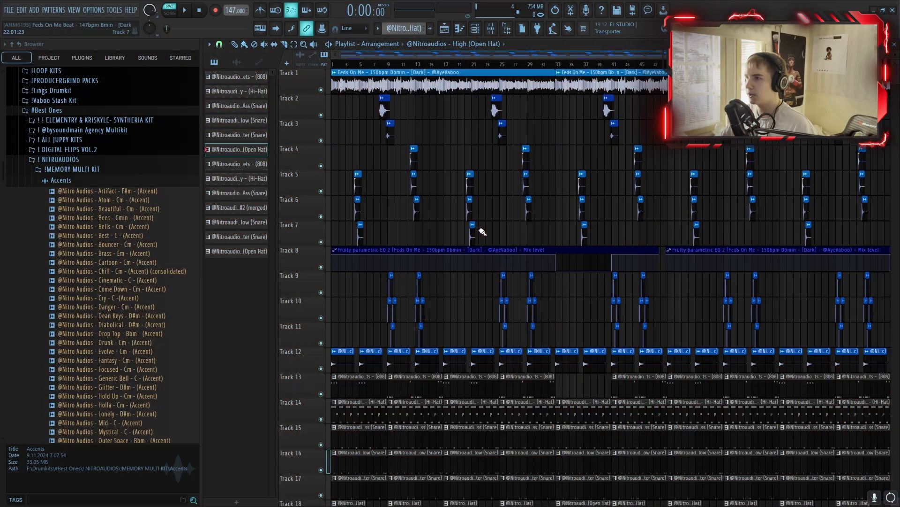
Solo the perc clips on Tracks 5, 6 and 7, play them from bar 4, and unsolo the tracks
{"action": "scroll", "coordinate": [346, 227], "scroll_direction": "up", "scroll_amount": 5}
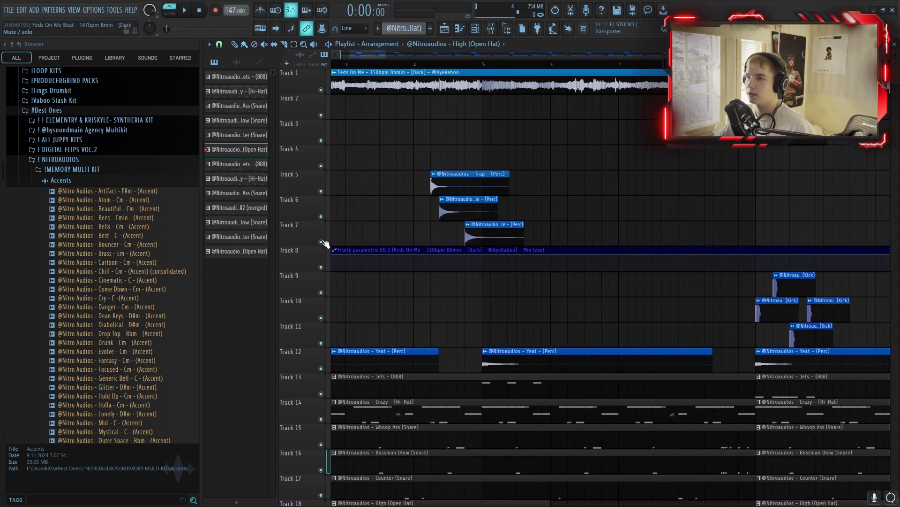
{"action": "right_click", "coordinate": [321, 241]}
{"action": "left_click", "coordinate": [322, 216]}
{"action": "left_click", "coordinate": [321, 192]}
{"action": "left_click", "coordinate": [419, 64]}
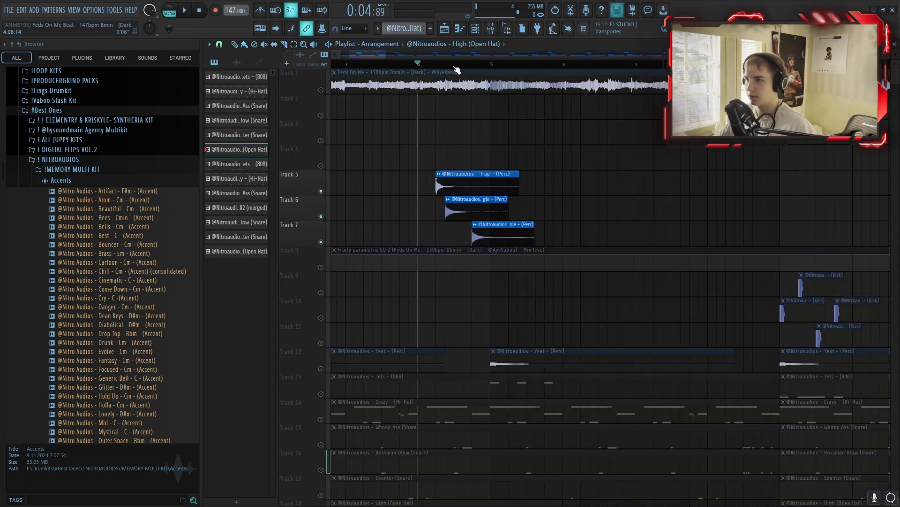
{"action": "key", "text": "space"}
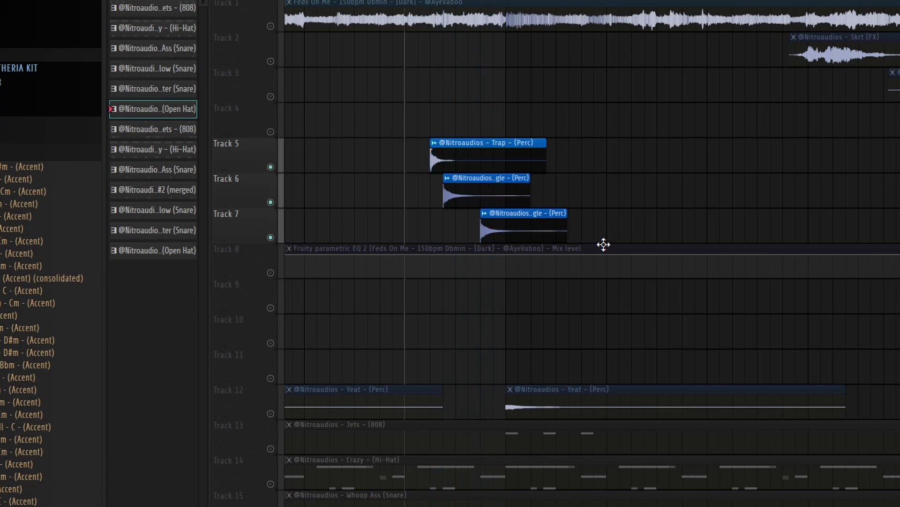
{"action": "key", "text": "space"}
{"action": "right_click", "coordinate": [270, 237]}
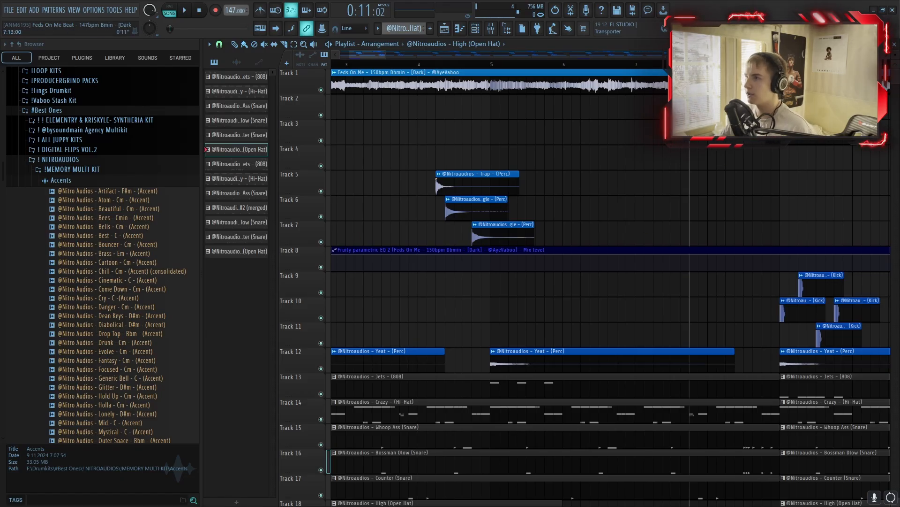
Solo the FX clips on Tracks 2 and 3 and play them from just before bar 8
{"action": "right_click", "coordinate": [321, 115]}
{"action": "scroll", "coordinate": [570, 189], "scroll_direction": "down", "scroll_amount": 4}
{"action": "left_click", "coordinate": [321, 141]}
{"action": "scroll", "coordinate": [555, 169], "scroll_direction": "up", "scroll_amount": 2}
{"action": "scroll", "coordinate": [424, 161], "scroll_direction": "down", "scroll_amount": 1}
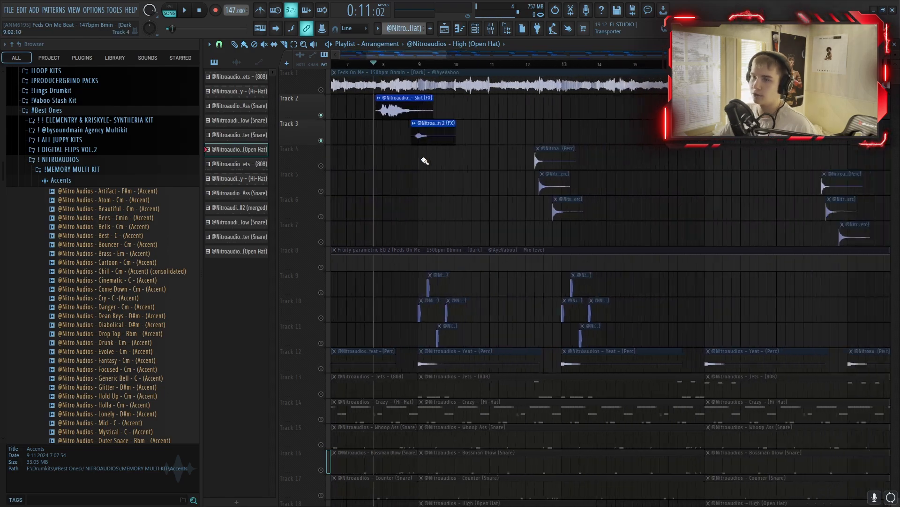
{"action": "scroll", "coordinate": [427, 160], "scroll_direction": "down", "scroll_amount": 1}
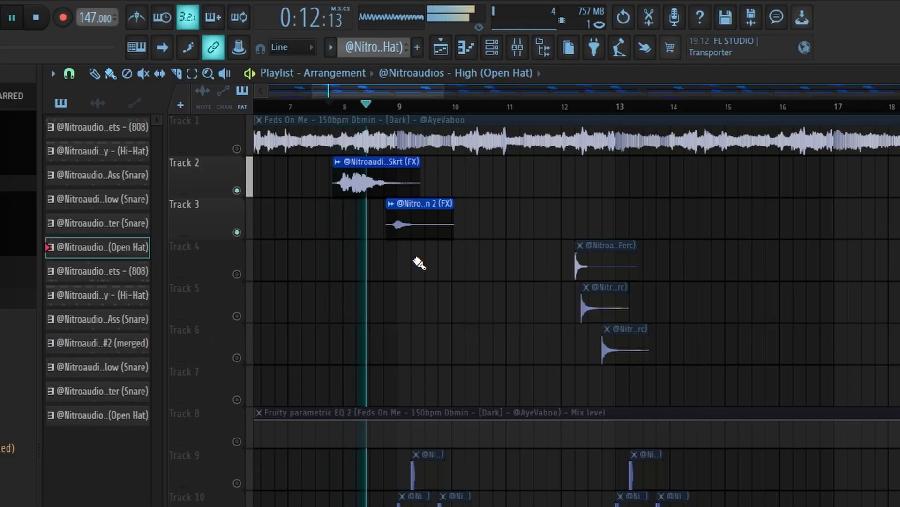
{"action": "key", "text": "space"}
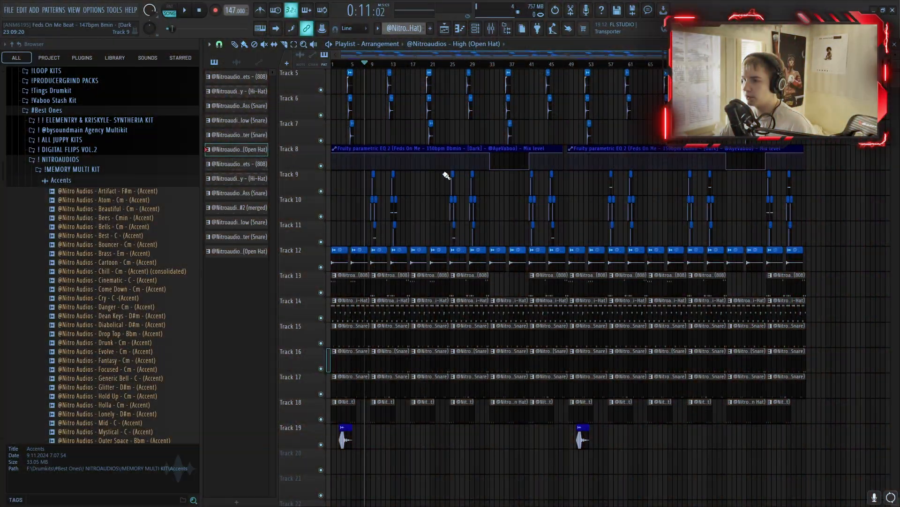
Look over the full arrangement in the playlist and return the playback position to the start
{"action": "scroll", "coordinate": [446, 176], "scroll_direction": "up", "scroll_amount": 4}
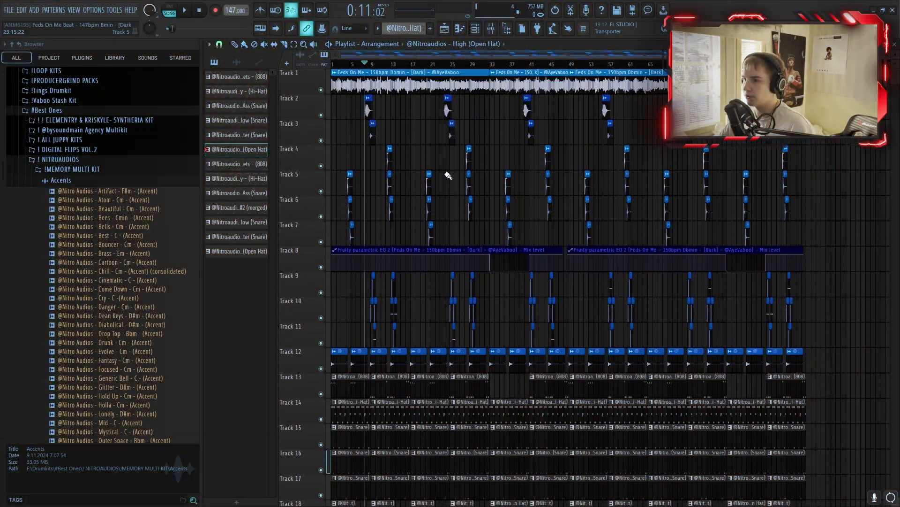
{"action": "left_click", "coordinate": [492, 29]}
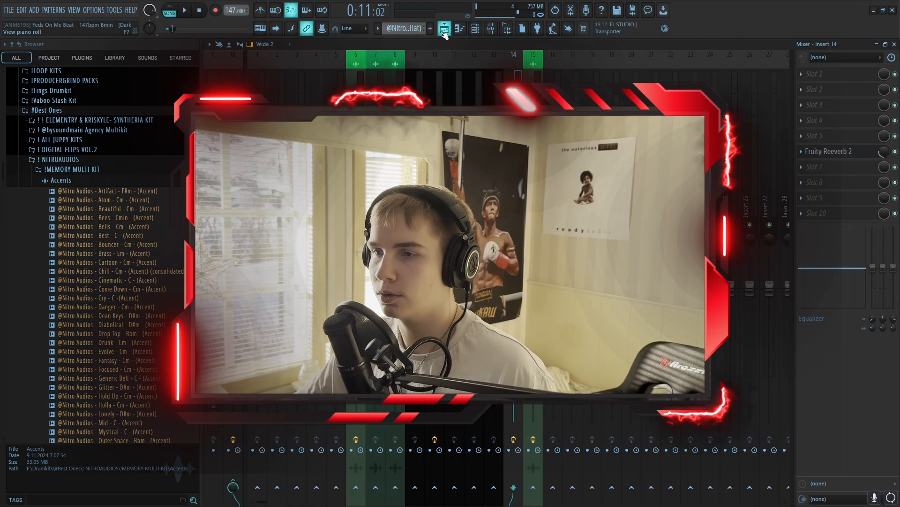
{"action": "left_click", "coordinate": [444, 30]}
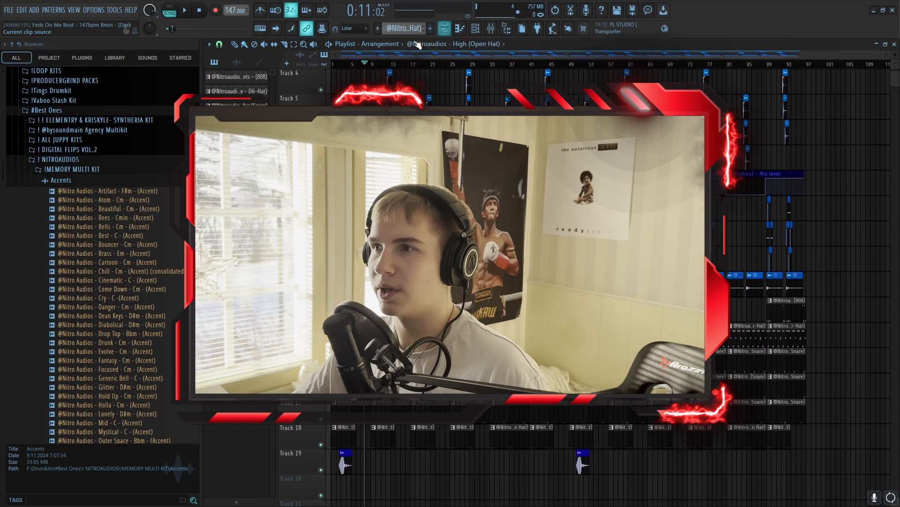
{"action": "left_click", "coordinate": [199, 10]}
{"action": "scroll", "coordinate": [359, 183], "scroll_direction": "up", "scroll_amount": 3}
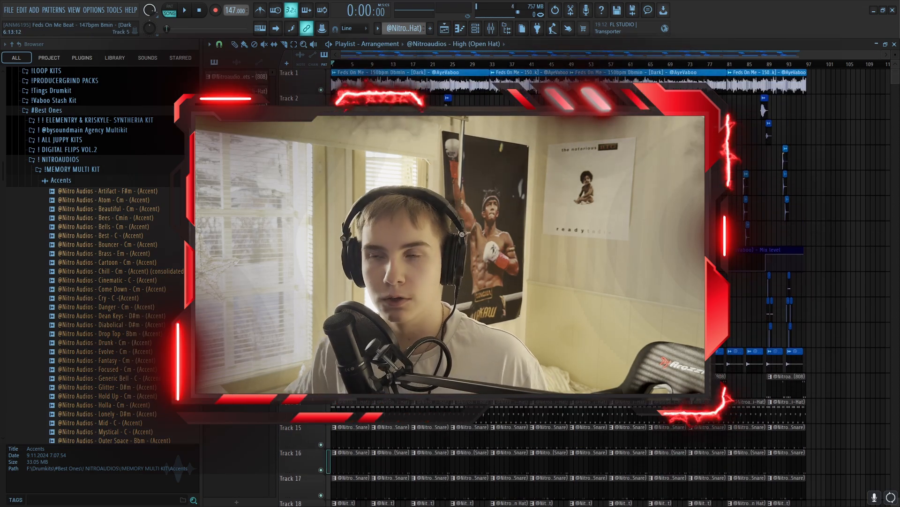
Open the mixer, solo the melody on insert 6, switch the solo to the Jets 808 on insert 9 and play it
{"action": "key", "text": "F9"}
{"action": "left_click", "coordinate": [356, 324]}
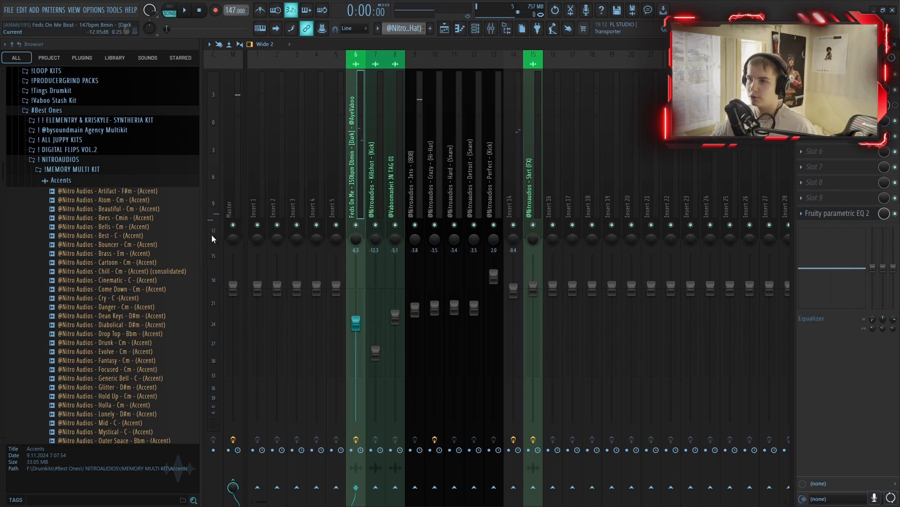
{"action": "right_click", "coordinate": [356, 225]}
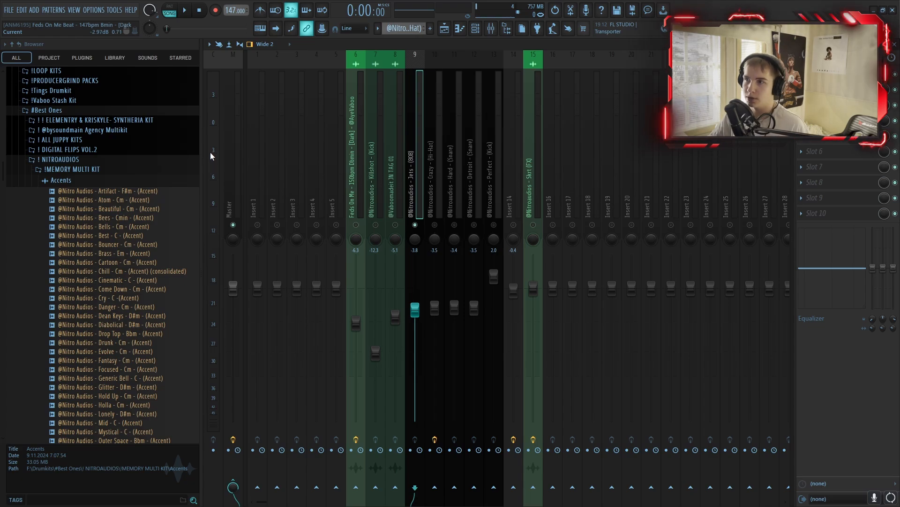
{"action": "key", "text": "space"}
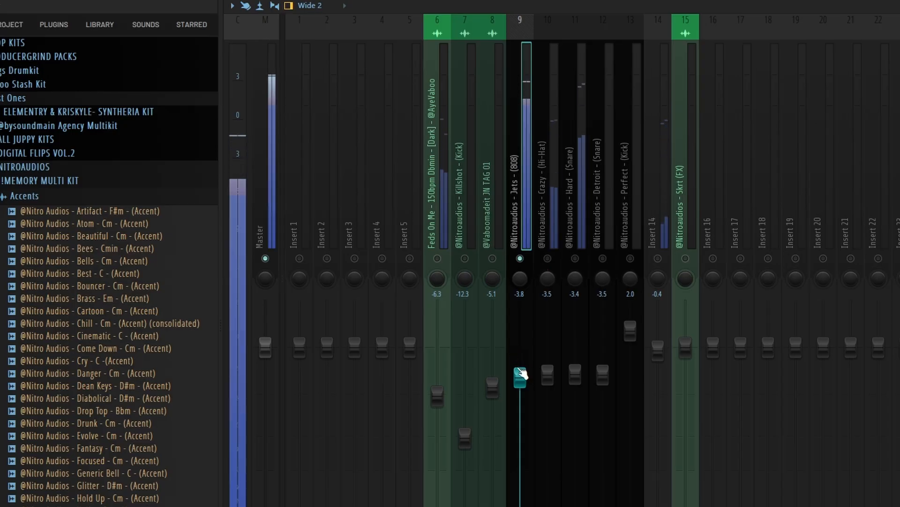
Switch the mixer solo through the Crazy hi-hat on insert 10, the Hard snare on insert 11 and the Detroit snare on insert 12
{"action": "left_click", "coordinate": [542, 237]}
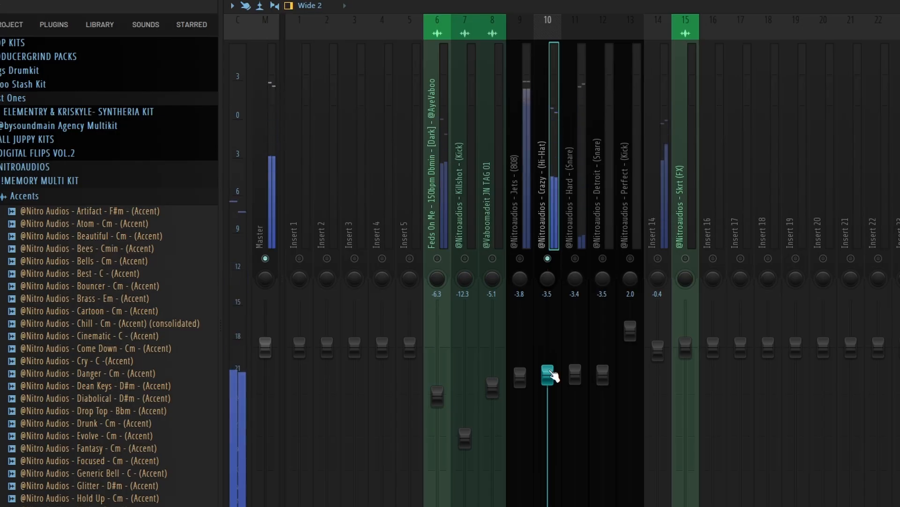
{"action": "left_click", "coordinate": [459, 307]}
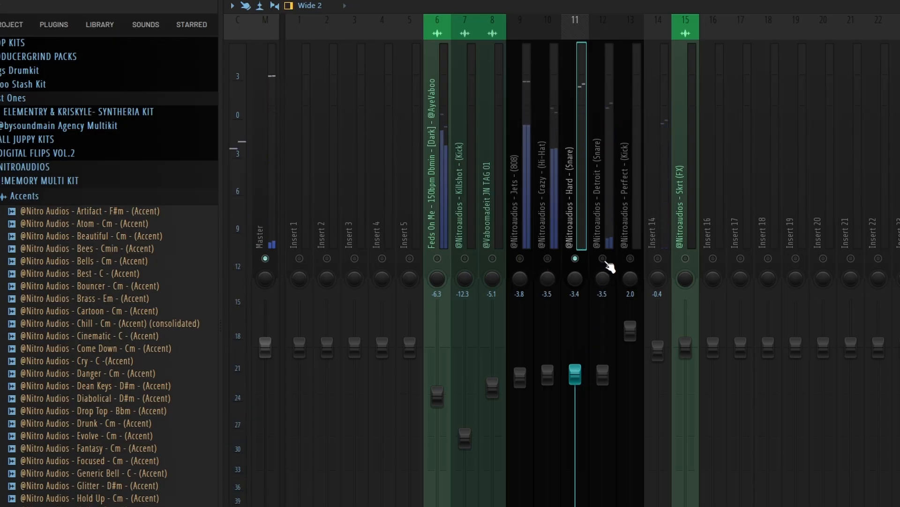
{"action": "left_click", "coordinate": [604, 258]}
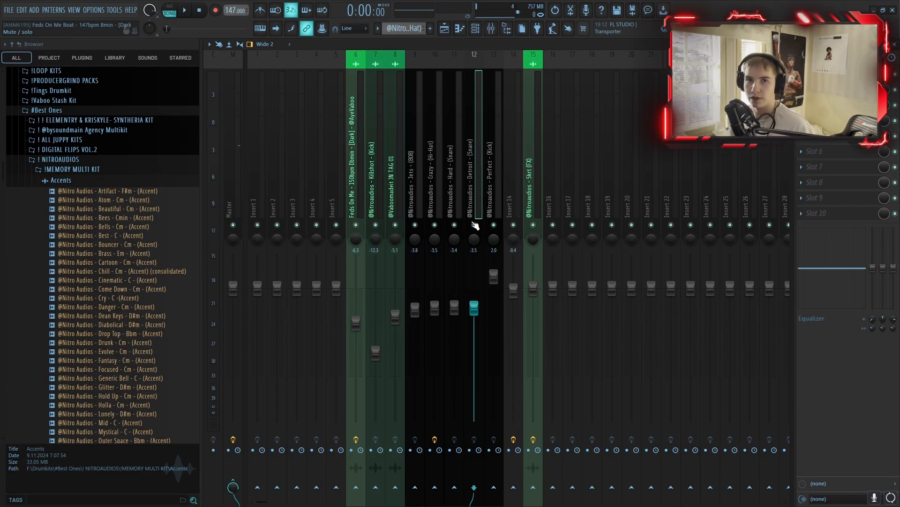
Return to the playlist, solo the Yeat perc clips on Track 12, play them from the start, and unsolo the track
{"action": "left_click", "coordinate": [444, 29]}
{"action": "scroll", "coordinate": [303, 277], "scroll_direction": "down", "scroll_amount": 6}
{"action": "scroll", "coordinate": [304, 279], "scroll_direction": "up", "scroll_amount": 11}
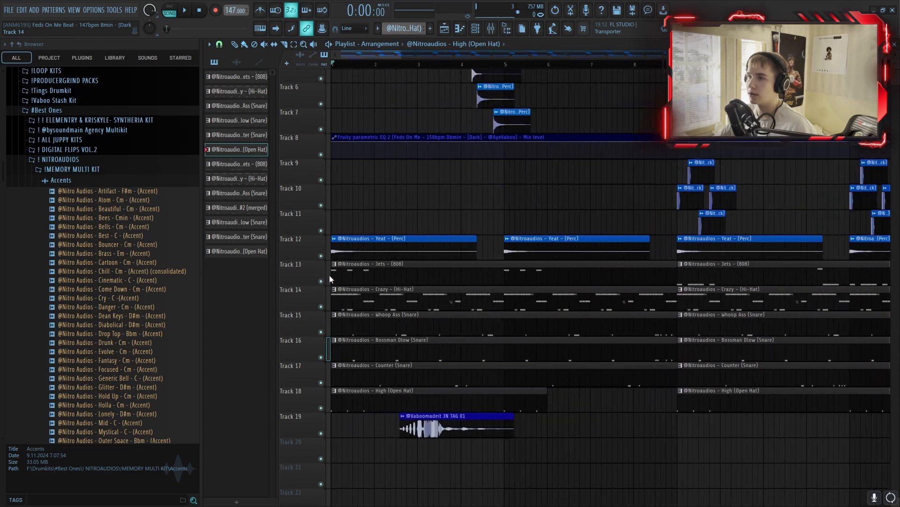
{"action": "right_click", "coordinate": [321, 367]}
{"action": "scroll", "coordinate": [358, 74], "scroll_direction": "up", "scroll_amount": 4}
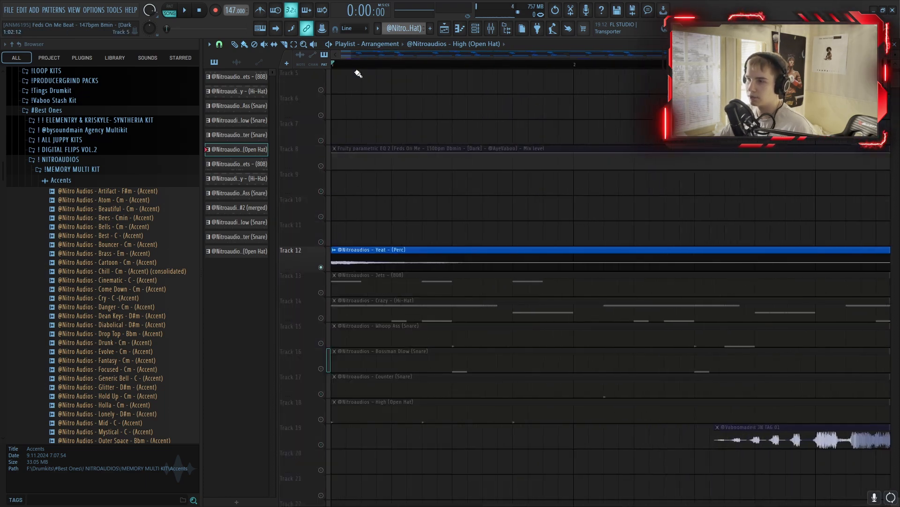
{"action": "scroll", "coordinate": [428, 206], "scroll_direction": "down", "scroll_amount": 6}
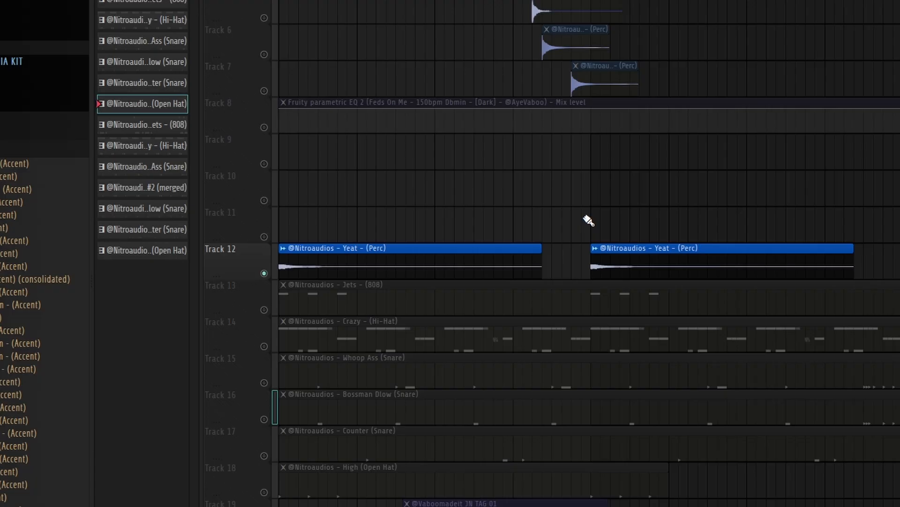
{"action": "key", "text": "space"}
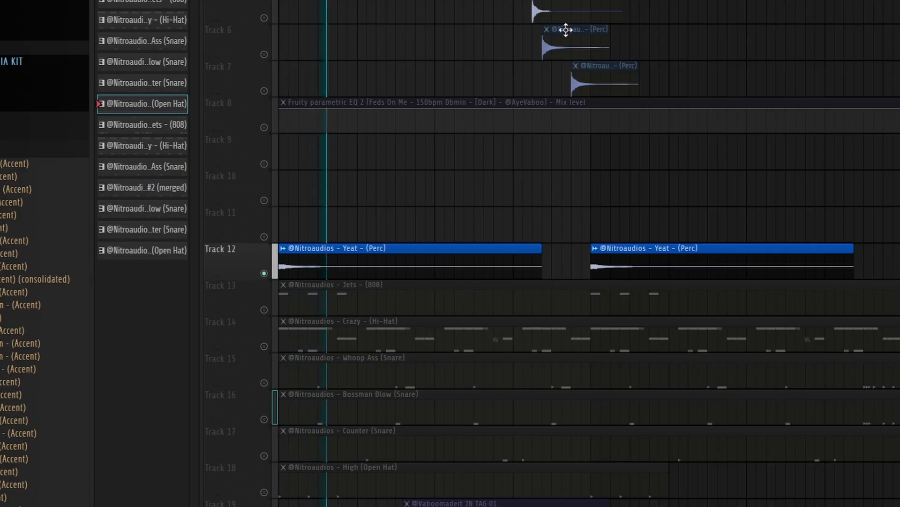
{"action": "scroll", "coordinate": [609, 239], "scroll_direction": "up", "scroll_amount": 2}
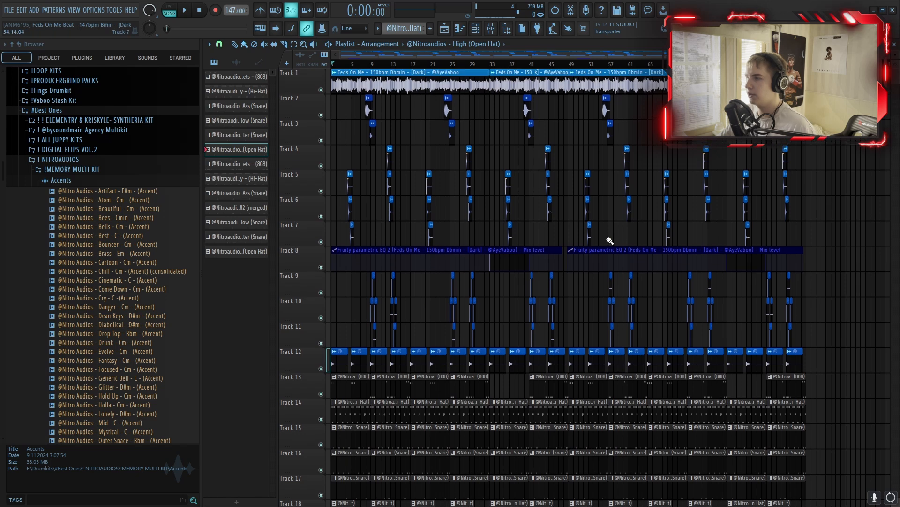
{"action": "scroll", "coordinate": [826, 209], "scroll_direction": "down", "scroll_amount": 3}
{"action": "scroll", "coordinate": [829, 209], "scroll_direction": "up", "scroll_amount": 3}
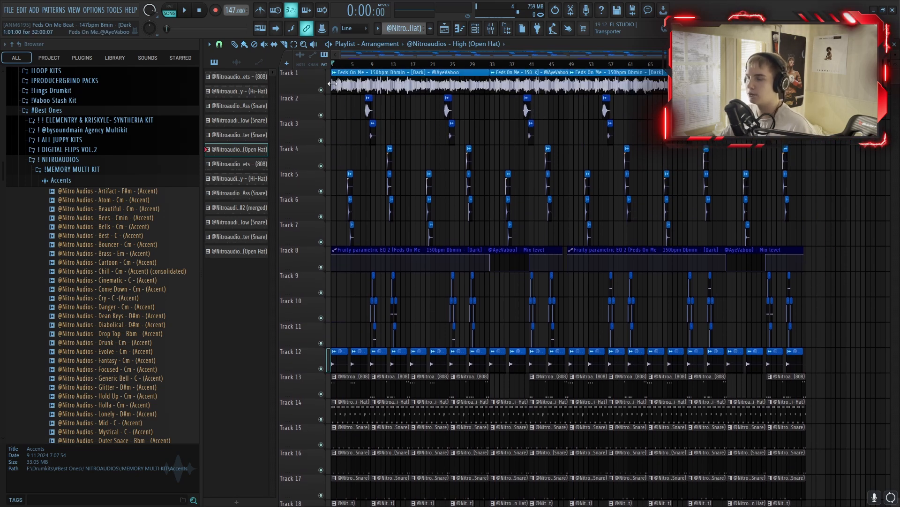
{"action": "scroll", "coordinate": [523, 338], "scroll_direction": "down", "scroll_amount": 2}
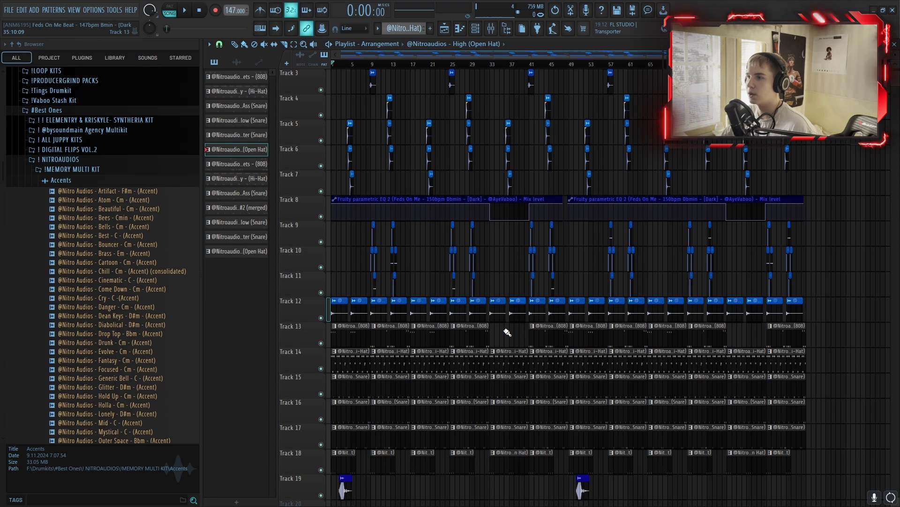
{"action": "scroll", "coordinate": [754, 331], "scroll_direction": "up", "scroll_amount": 2}
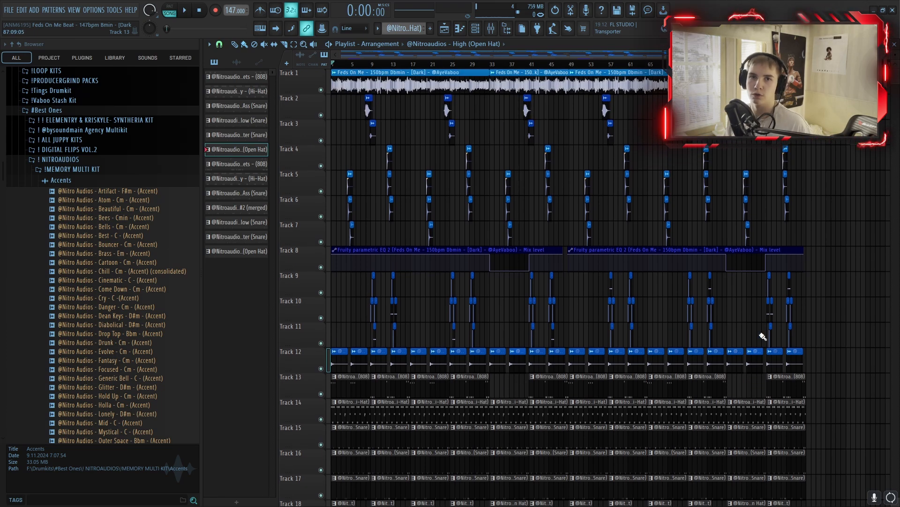